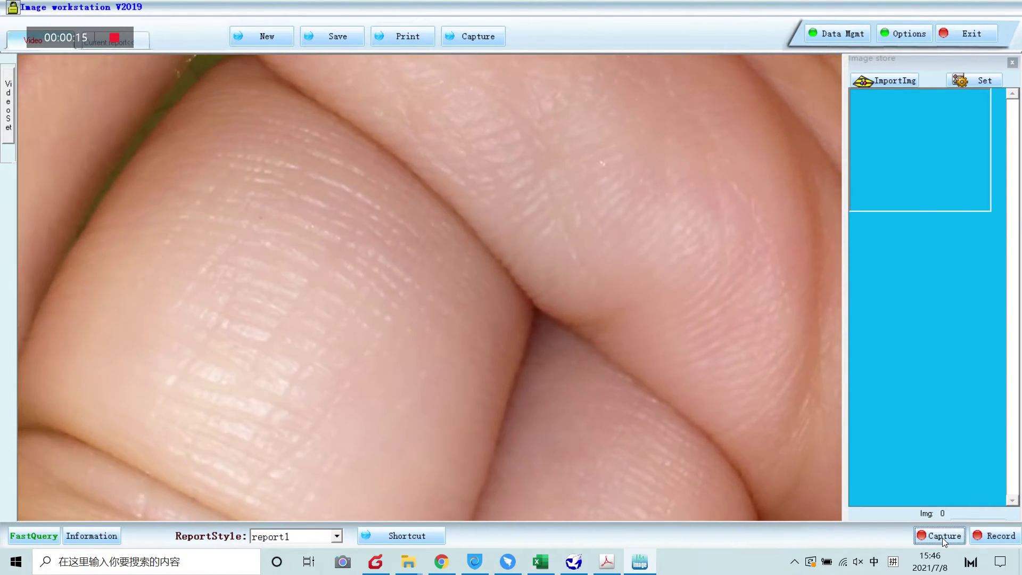
- Capture three still images from the live camera video into the image store
{"action": "left_click", "coordinate": [942, 537]}
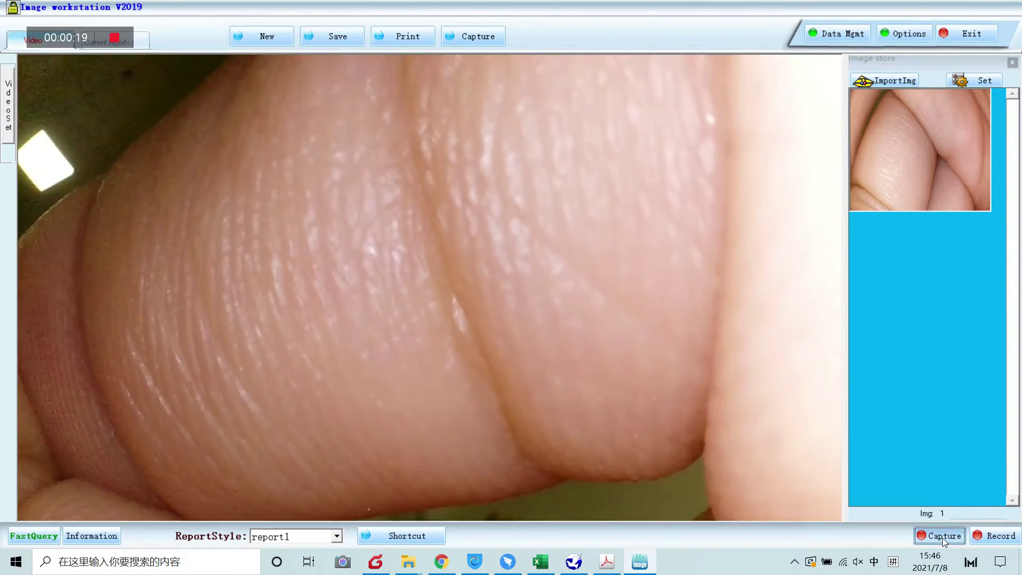
{"action": "left_click", "coordinate": [942, 538]}
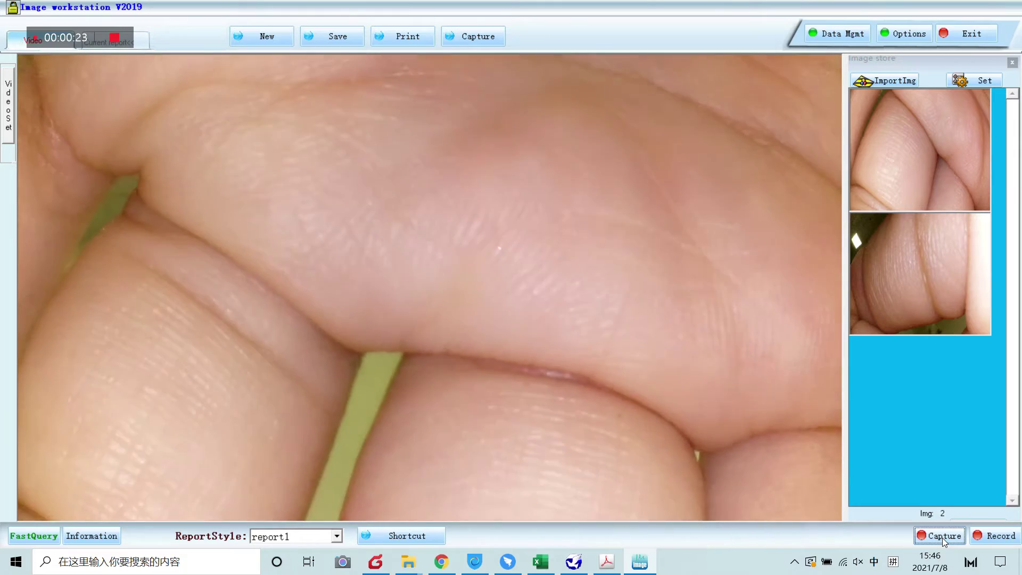
{"action": "left_click", "coordinate": [942, 537]}
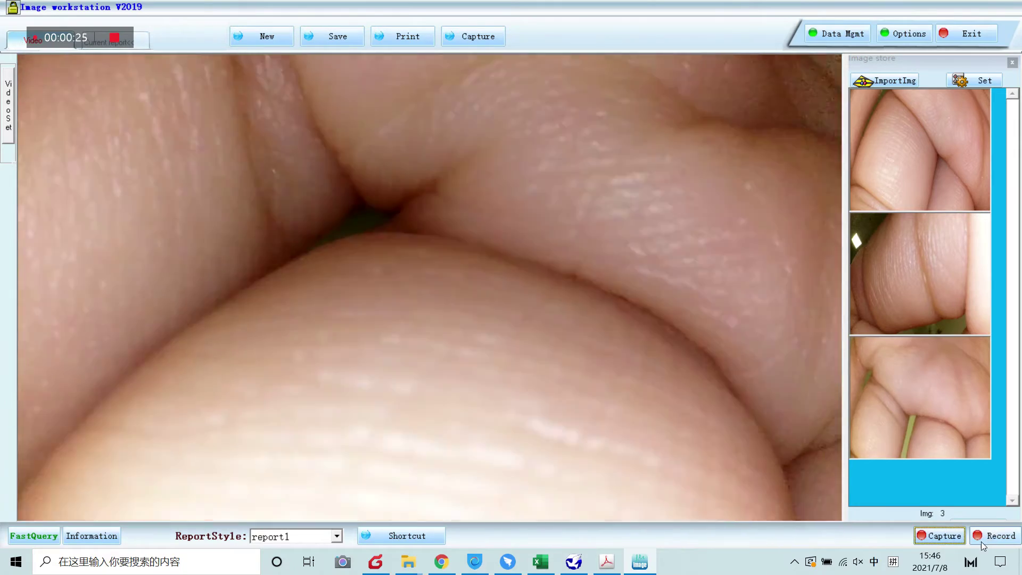
- Record a short clip of the live video with the video recorder, then stop the recording
{"action": "left_click", "coordinate": [982, 538]}
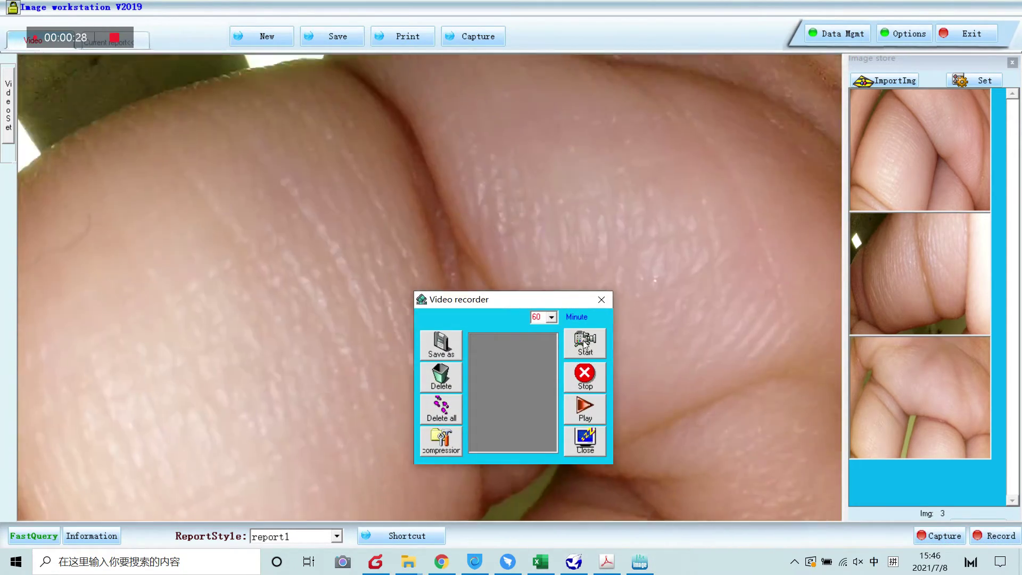
{"action": "left_click", "coordinate": [589, 342]}
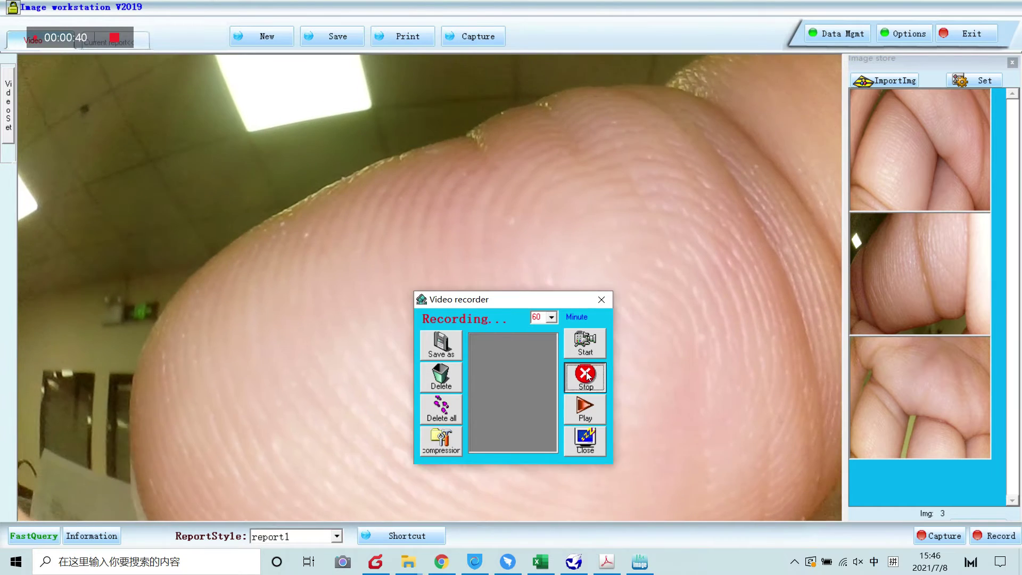
{"action": "left_click", "coordinate": [577, 370]}
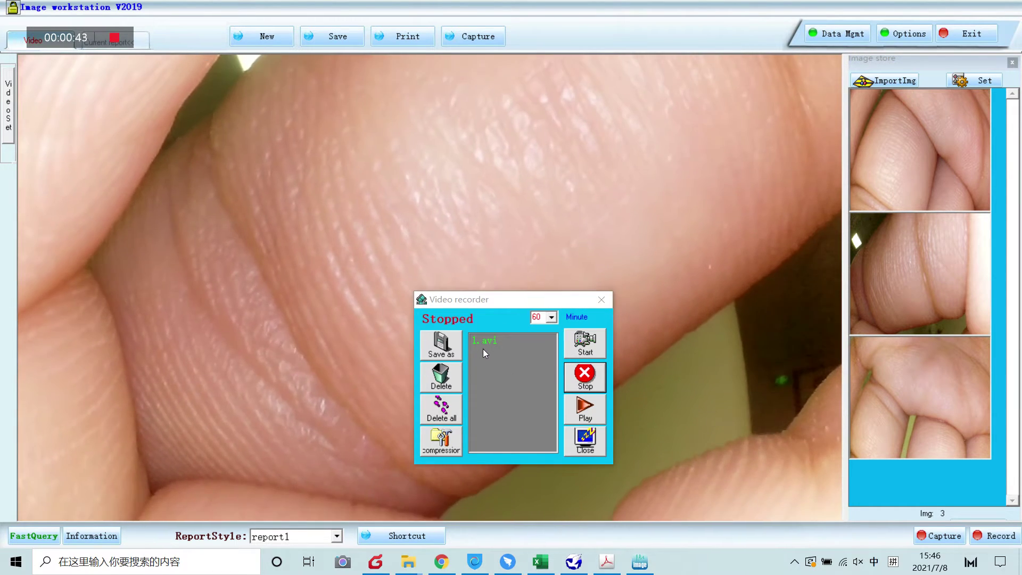
- Save the recorded clip 1.avi to the desktop as "video 1" in AVI format
{"action": "left_click", "coordinate": [493, 340]}
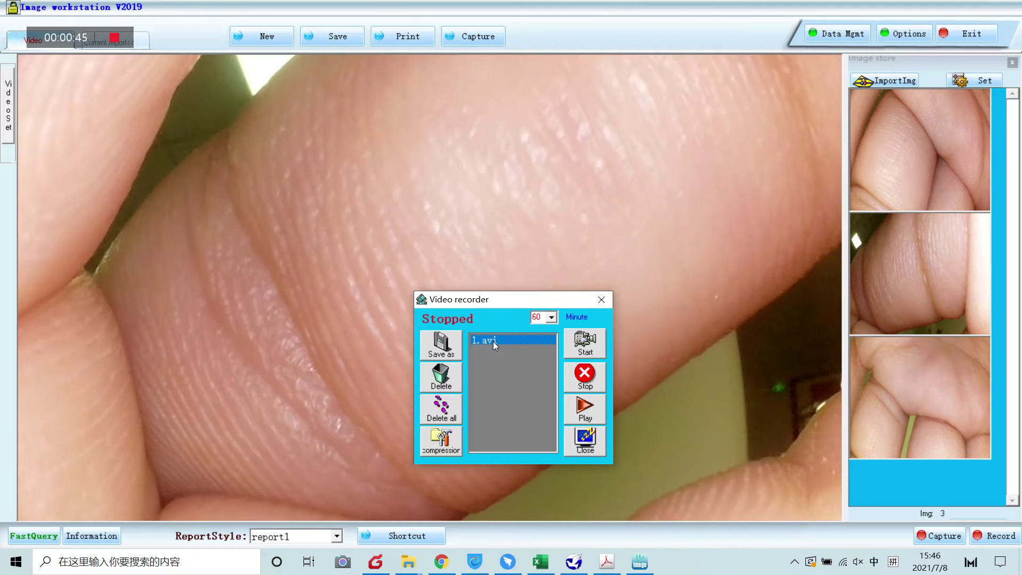
{"action": "left_click", "coordinate": [440, 347]}
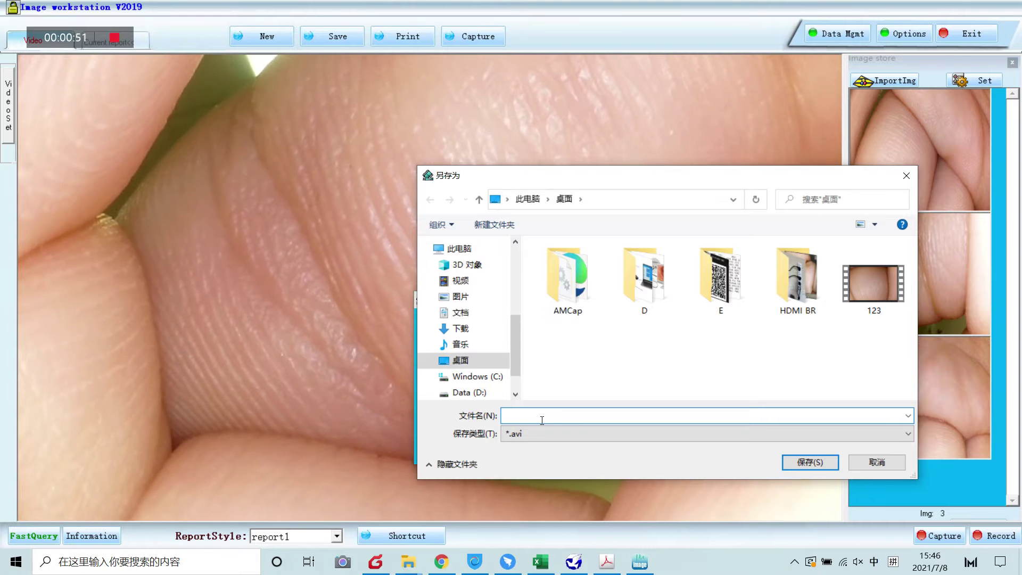
{"action": "type", "text": "vi"}
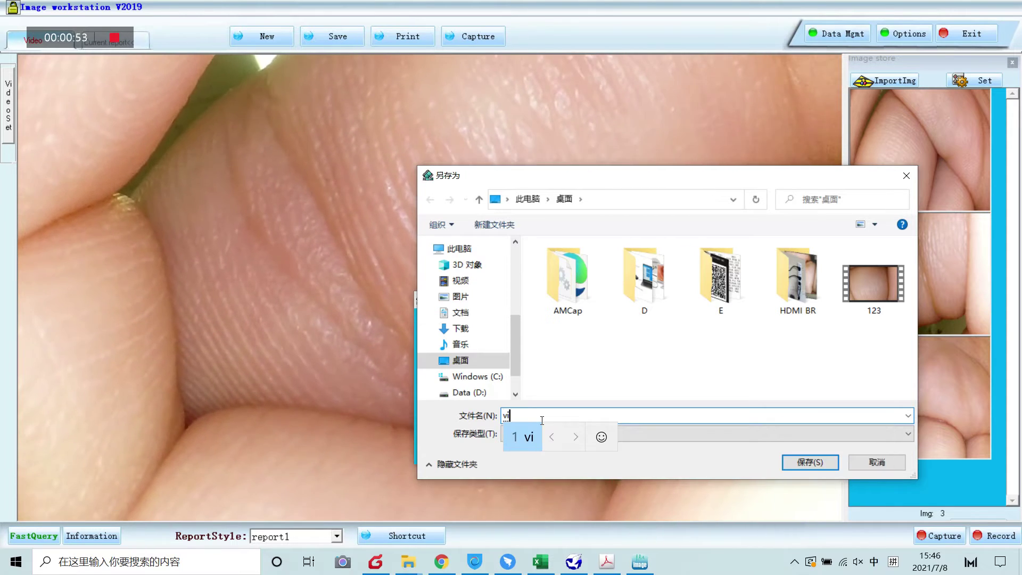
{"action": "key", "text": "shift"}
{"action": "type", "text": "deo 1"}
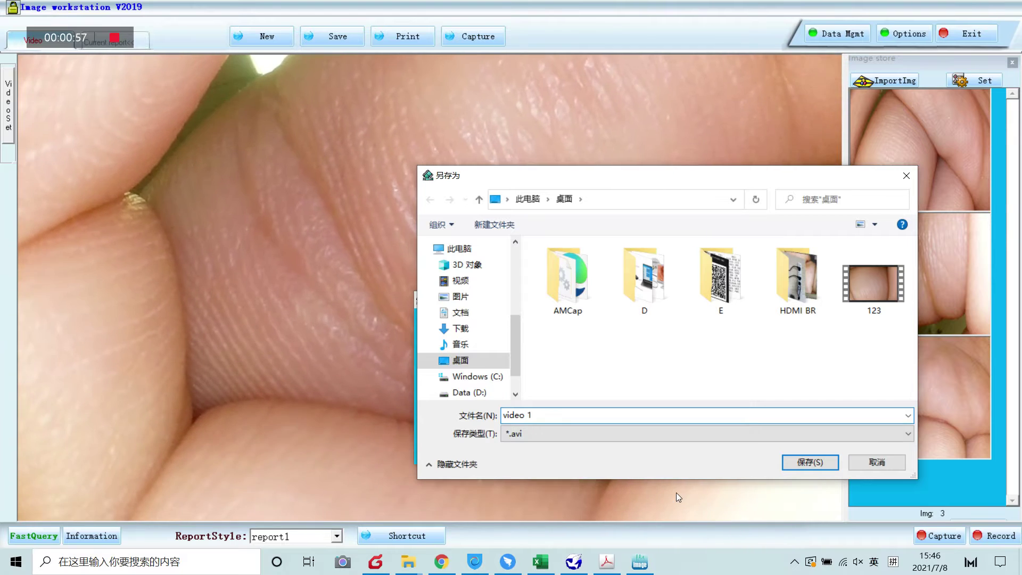
{"action": "left_click", "coordinate": [795, 462]}
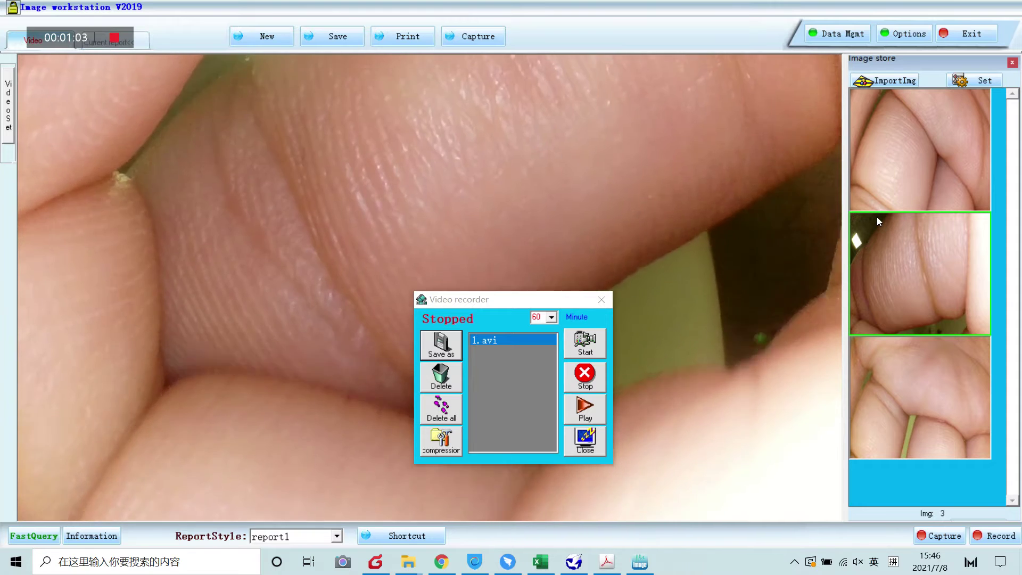
- Export the second captured image to the desktop as "picture 1" in JPG format
{"action": "right_click", "coordinate": [908, 251]}
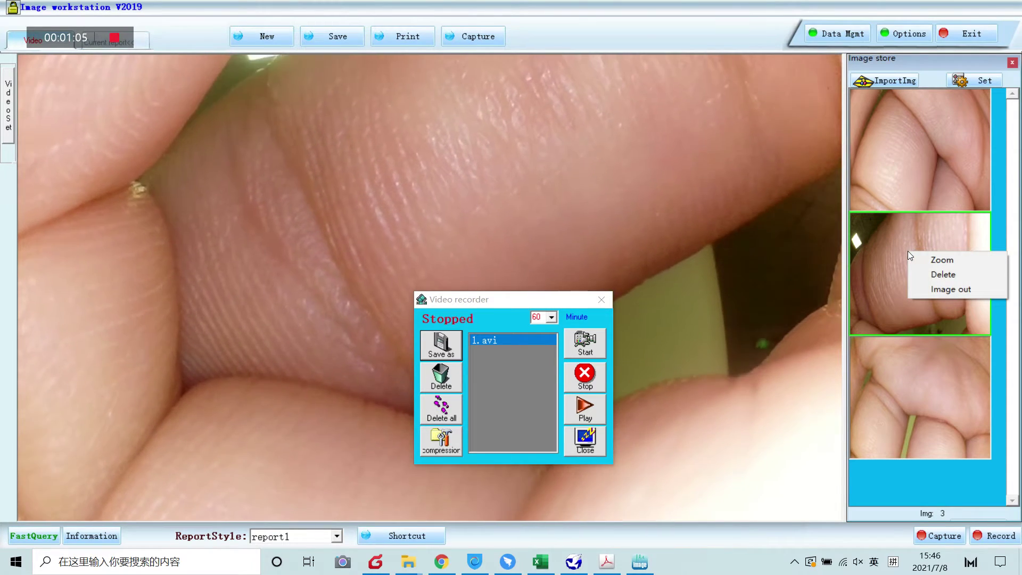
{"action": "left_click", "coordinate": [950, 290]}
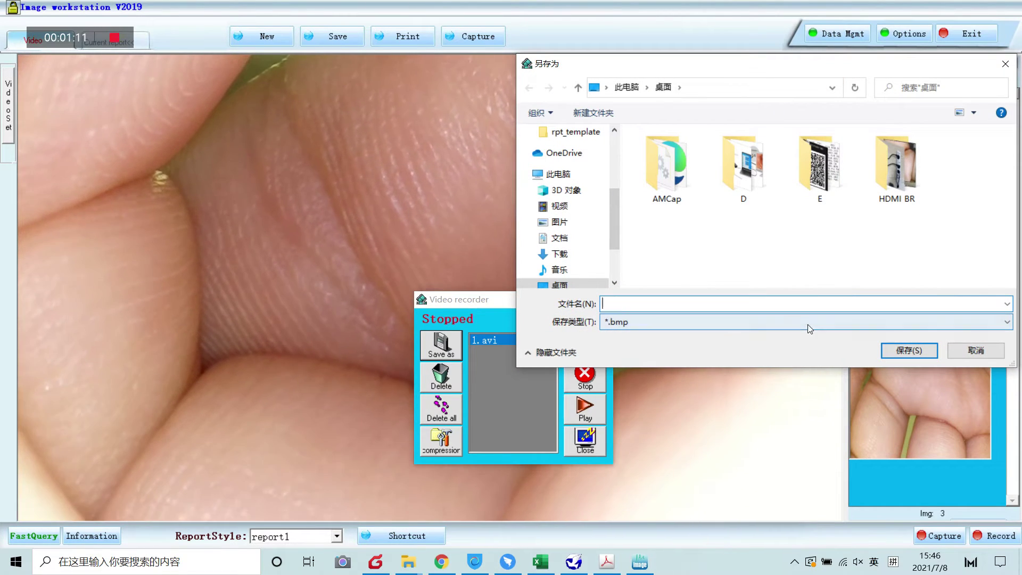
{"action": "type", "text": "p"}
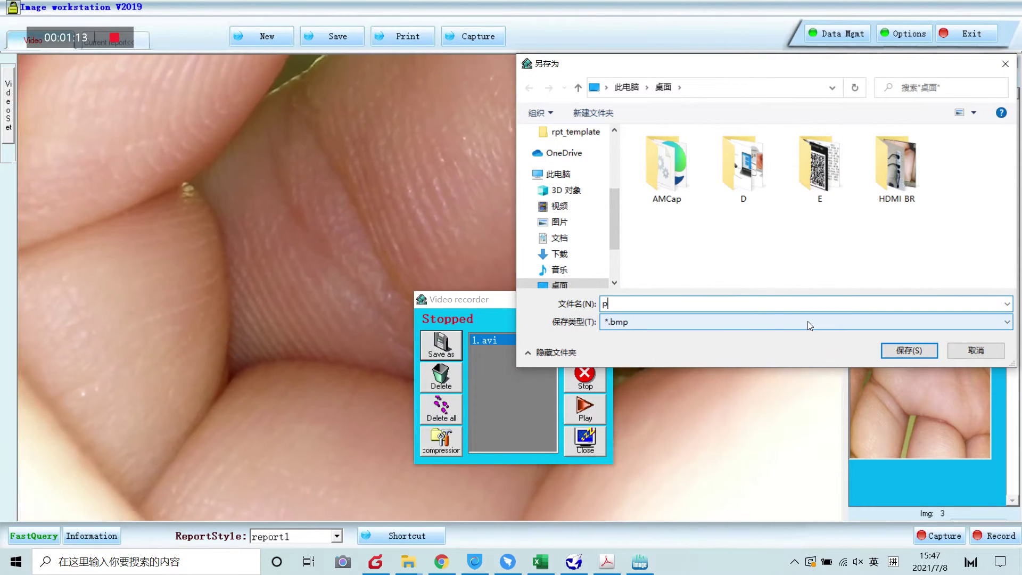
{"action": "type", "text": "icture 1"}
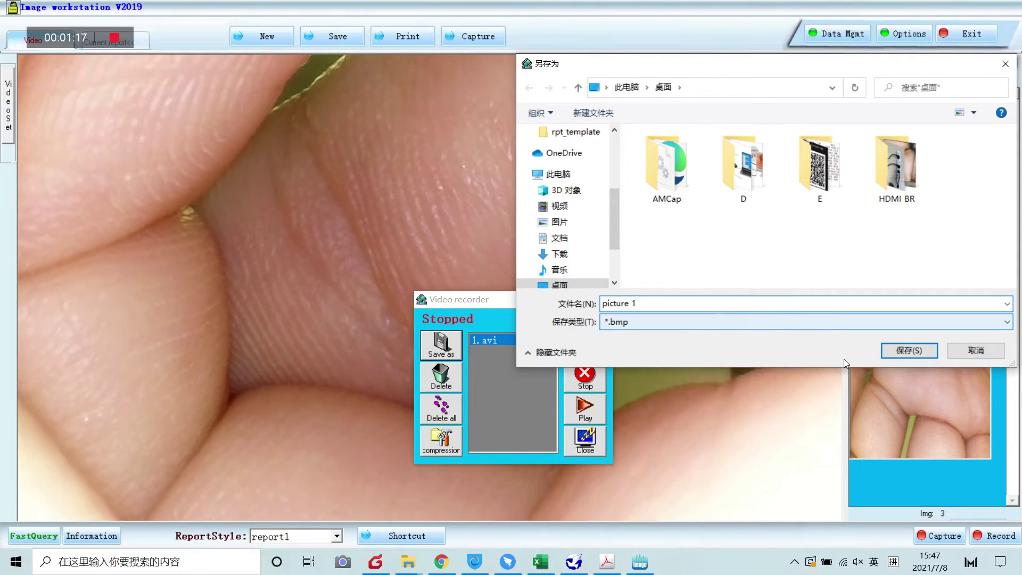
{"action": "left_click", "coordinate": [791, 324]}
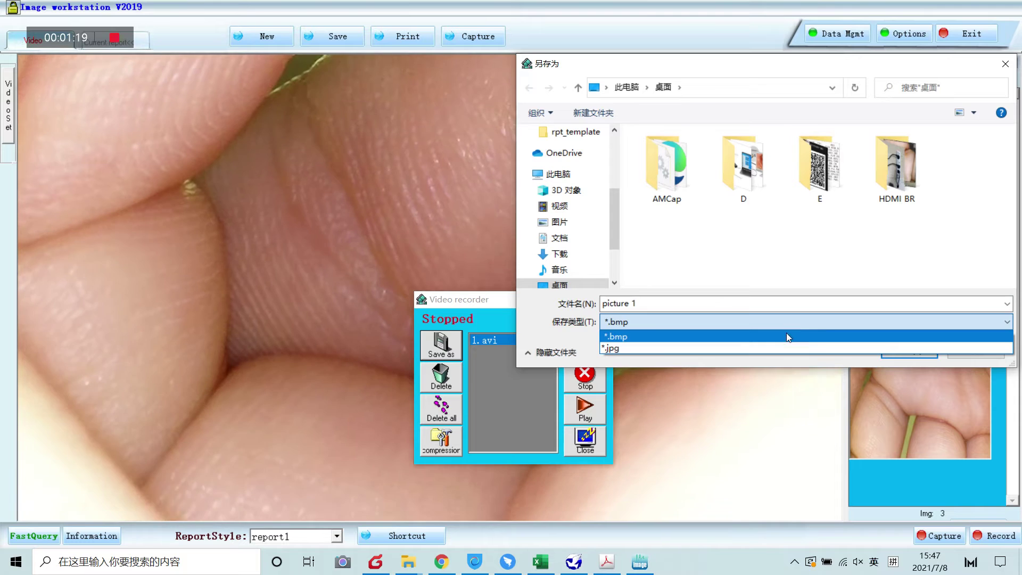
{"action": "left_click", "coordinate": [778, 350]}
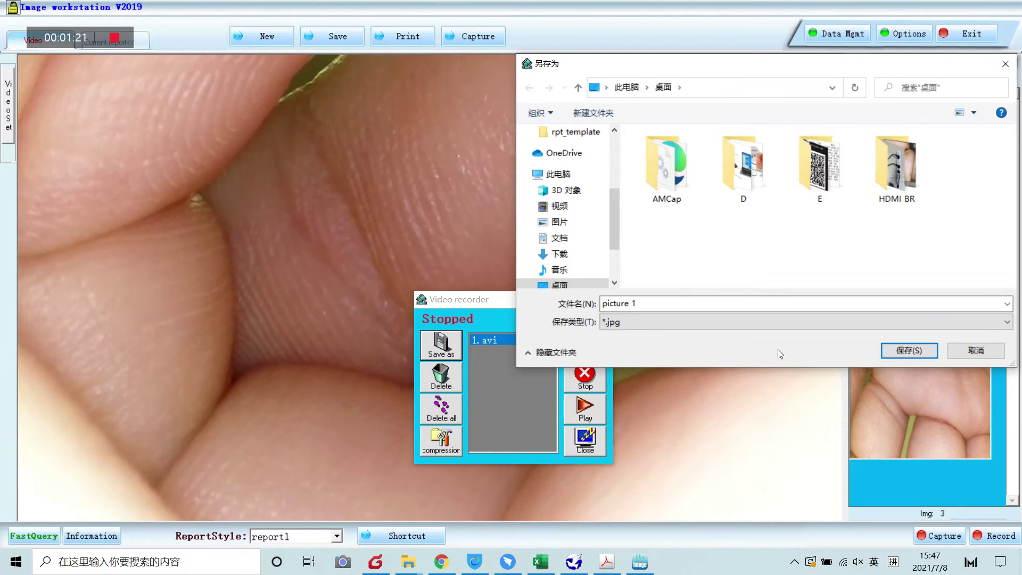
{"action": "left_click", "coordinate": [901, 351]}
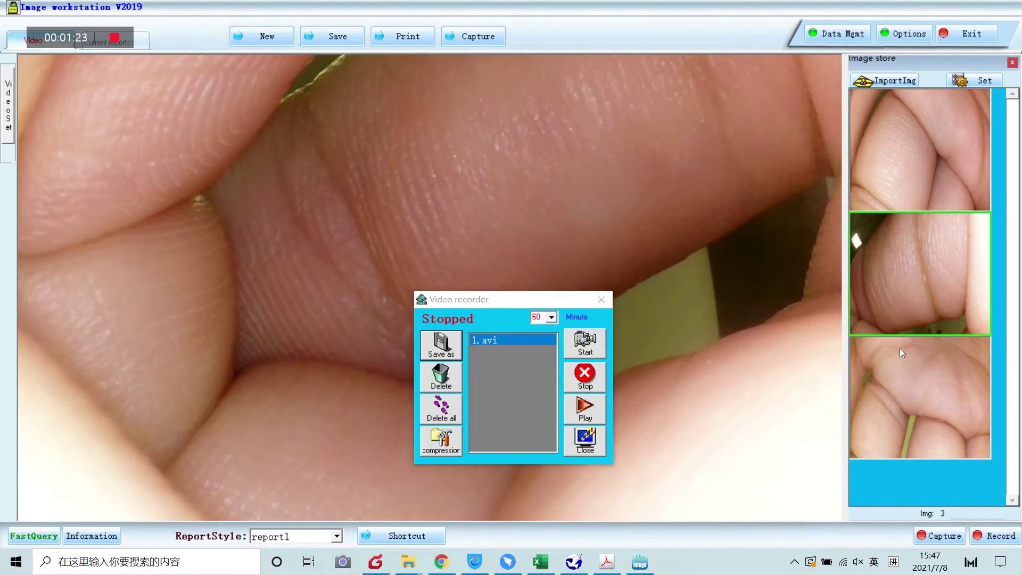
- Export the third captured image to the desktop as "picture 2" in JPG format
{"action": "right_click", "coordinate": [893, 378]}
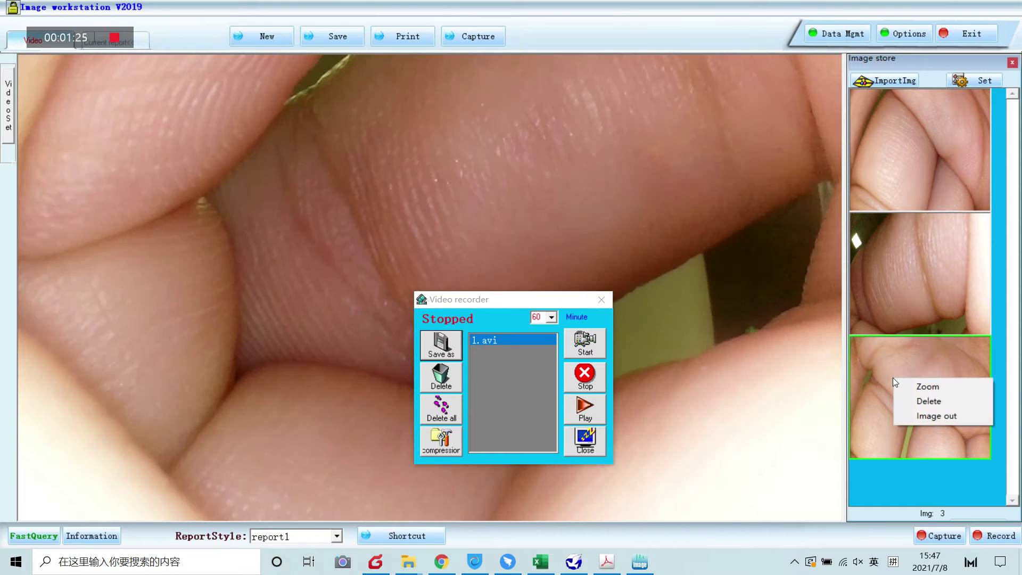
{"action": "left_click", "coordinate": [931, 418]}
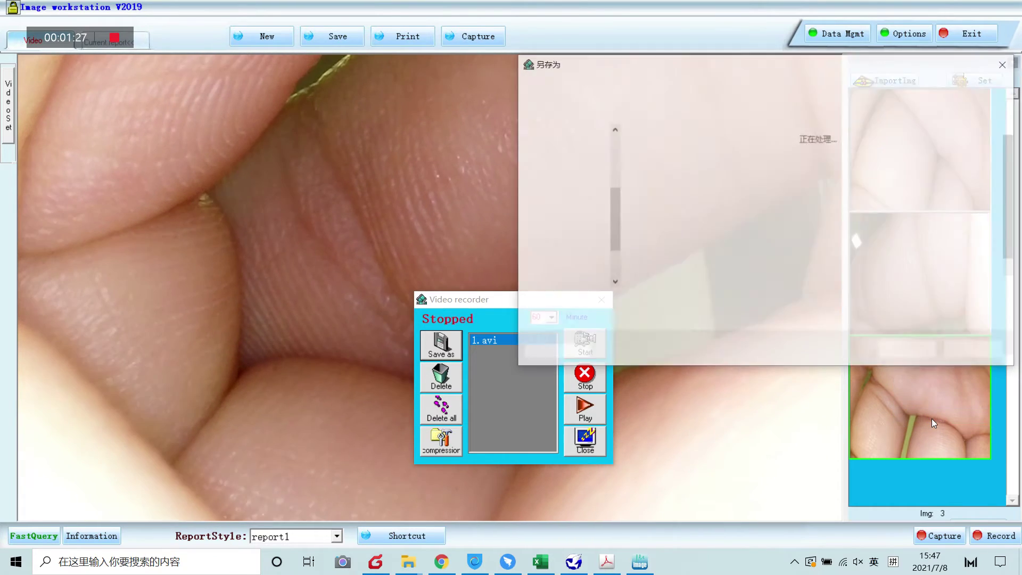
{"action": "left_click", "coordinate": [732, 250]}
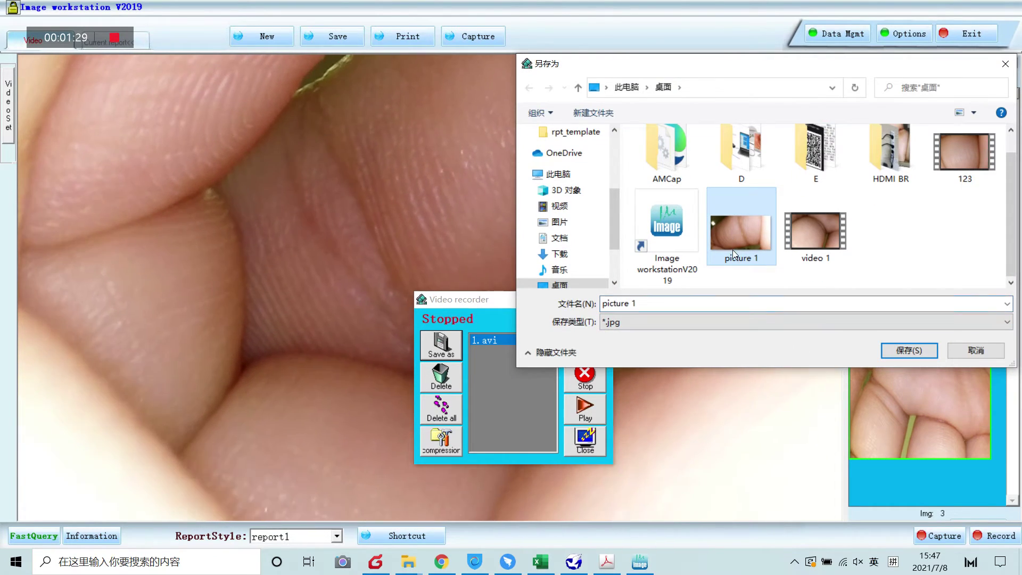
{"action": "left_click", "coordinate": [689, 308]}
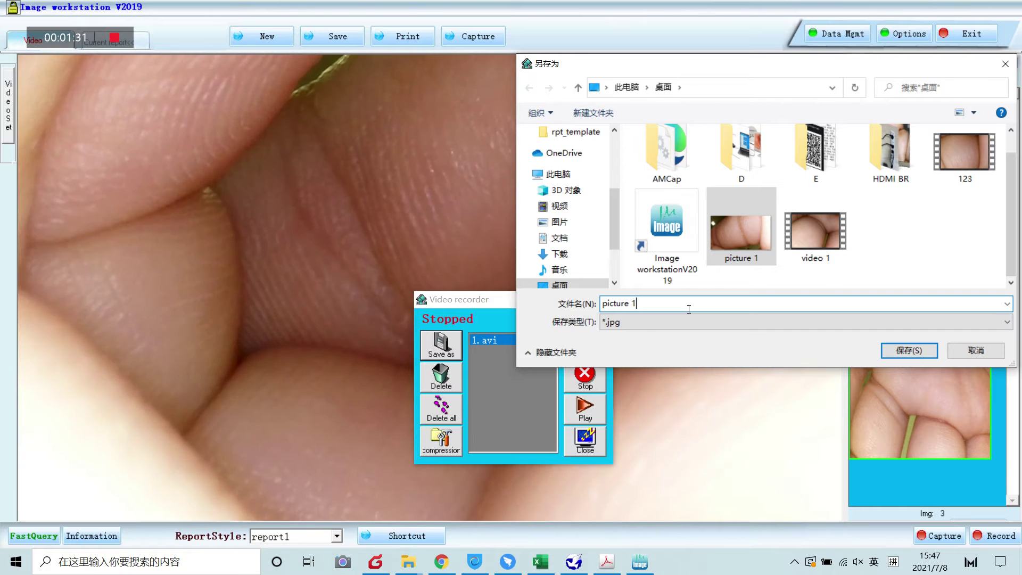
{"action": "key", "text": "BackSpace"}
{"action": "type", "text": "2"}
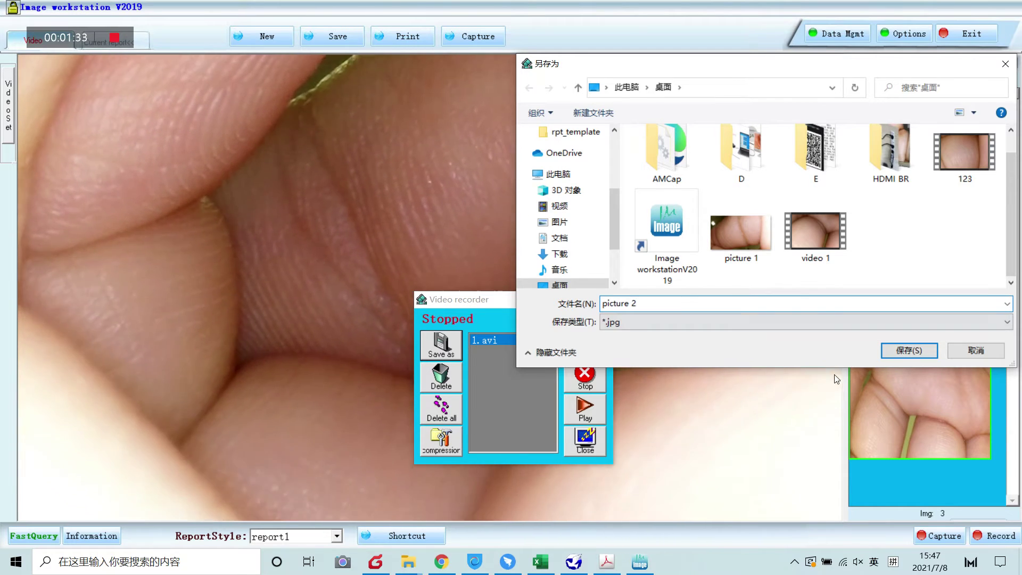
{"action": "left_click", "coordinate": [896, 347]}
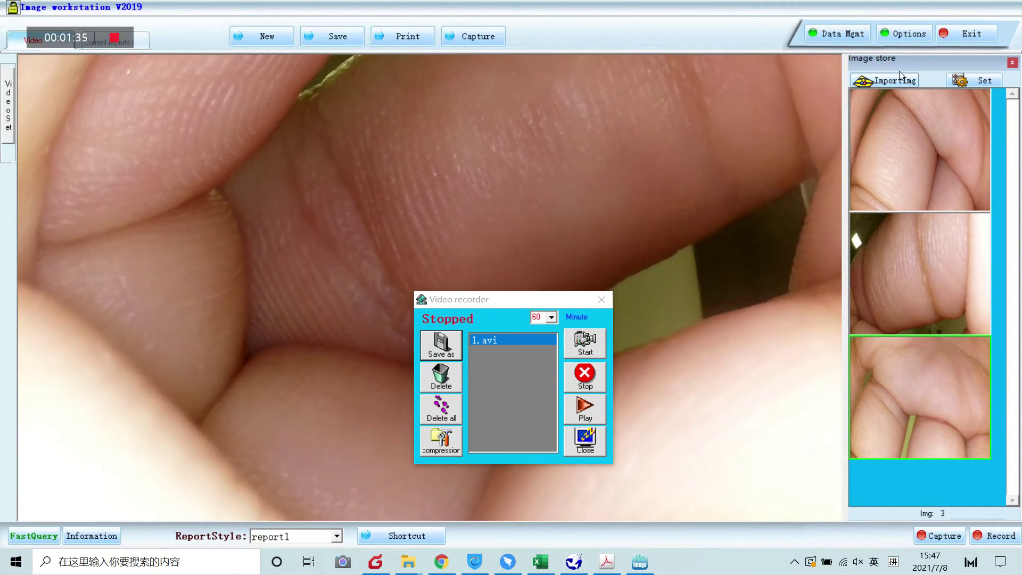
- Switch from the live video to the current report and close the video recorder
{"action": "left_click", "coordinate": [142, 41]}
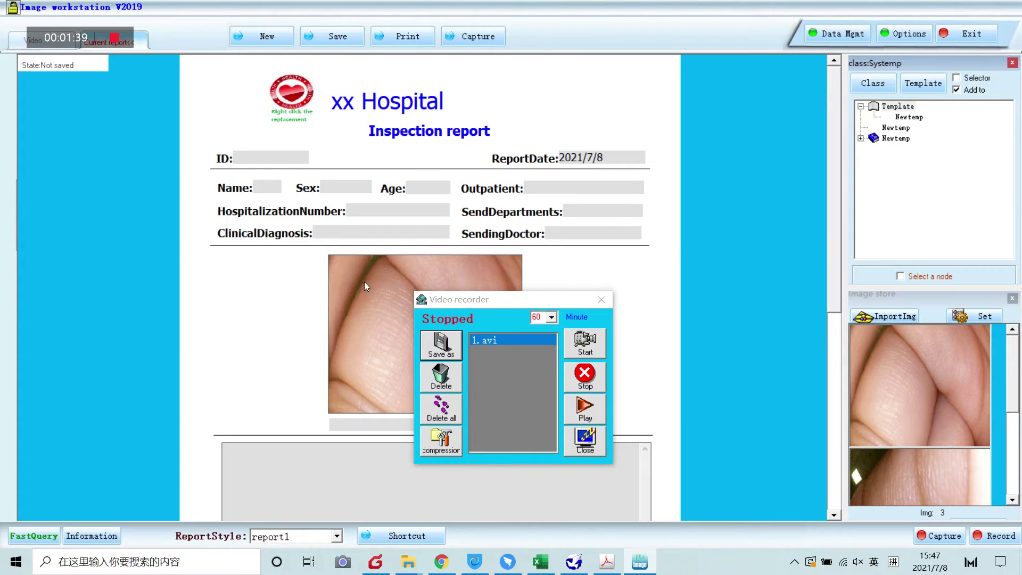
{"action": "left_click", "coordinate": [604, 304]}
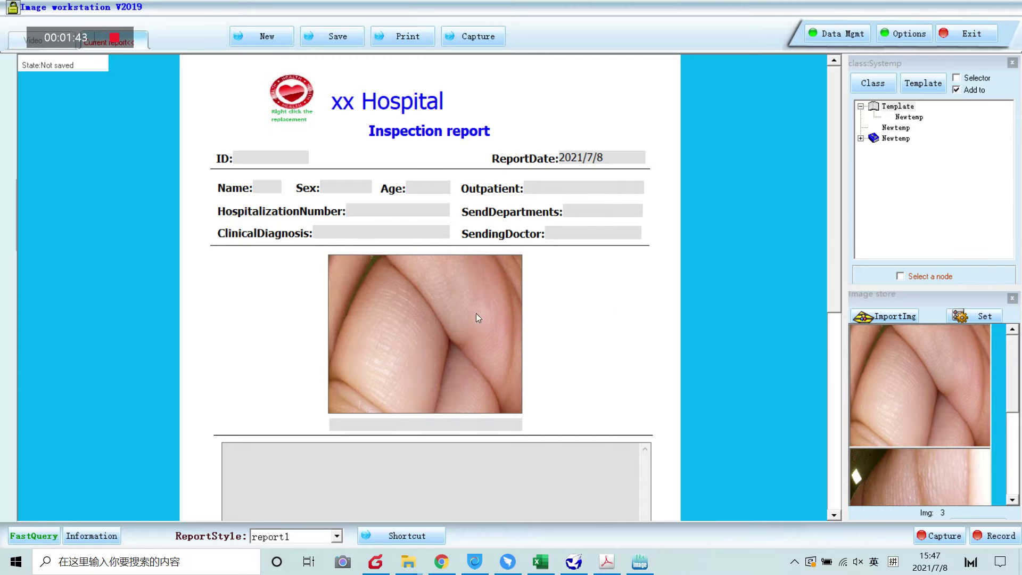
- Clear the report's picture frame and place the first captured image in it again
{"action": "double_click", "coordinate": [468, 332]}
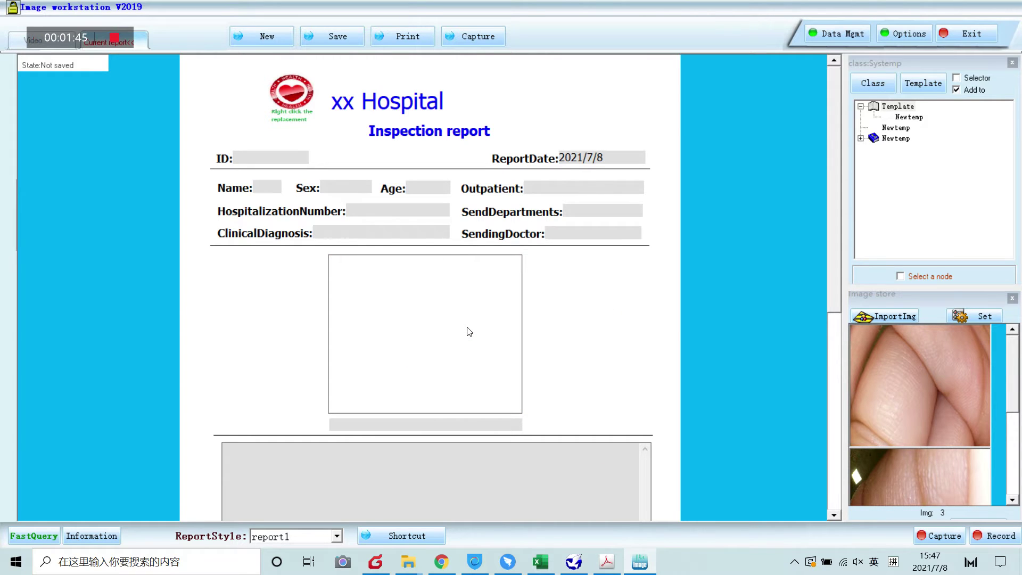
{"action": "left_click", "coordinate": [893, 379]}
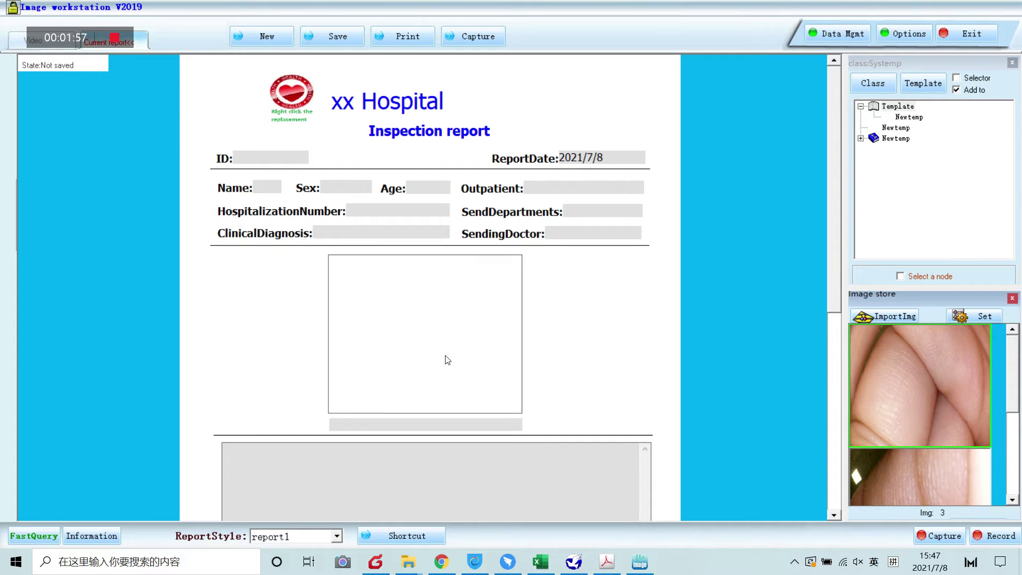
{"action": "left_click", "coordinate": [500, 411]}
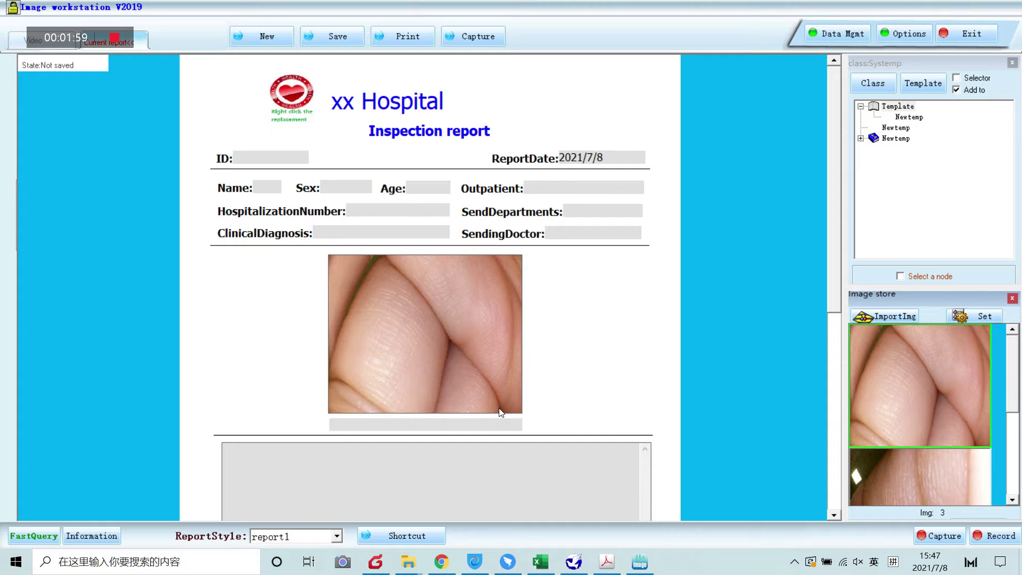
- Replace the report picture with the third captured image and caption it "XXXXX"
{"action": "left_click", "coordinate": [1009, 429]}
{"action": "left_click", "coordinate": [937, 436]}
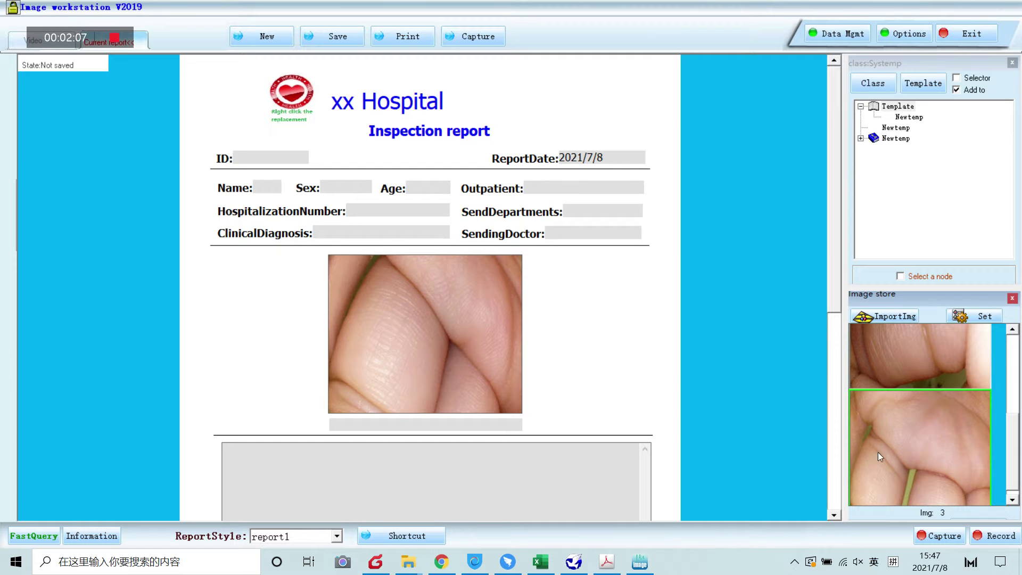
{"action": "left_click", "coordinate": [501, 411]}
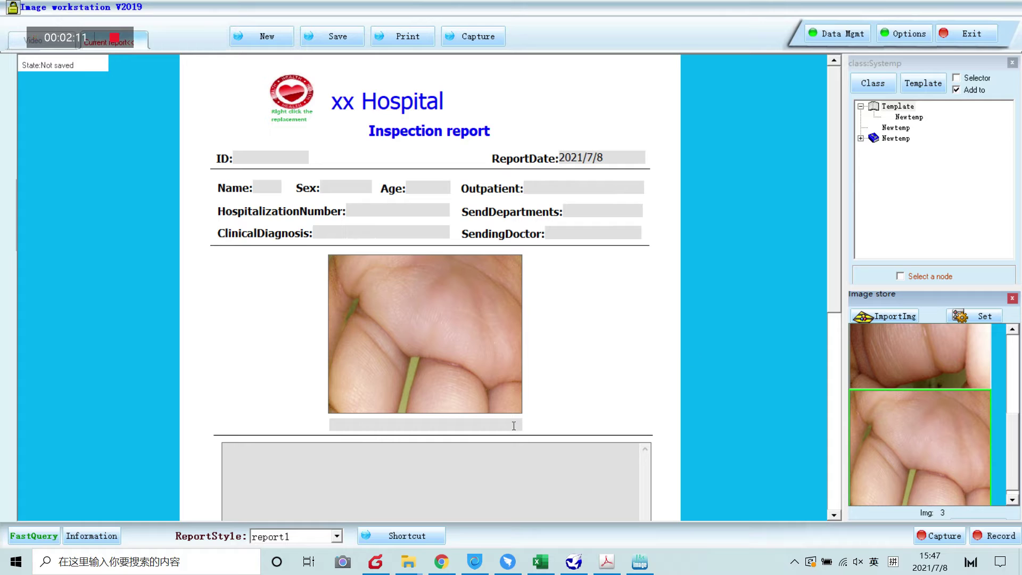
{"action": "left_click", "coordinate": [510, 424]}
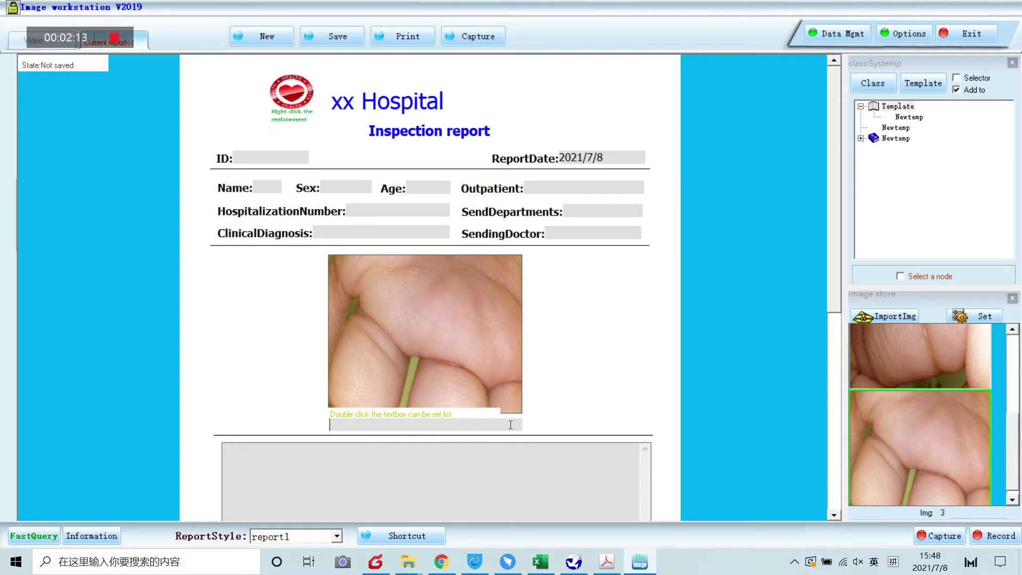
{"action": "type", "text": "XXXXX"}
- Fill in the report's ID and patient name, and set the sex to F and the age to 23
{"action": "left_click", "coordinate": [267, 157]}
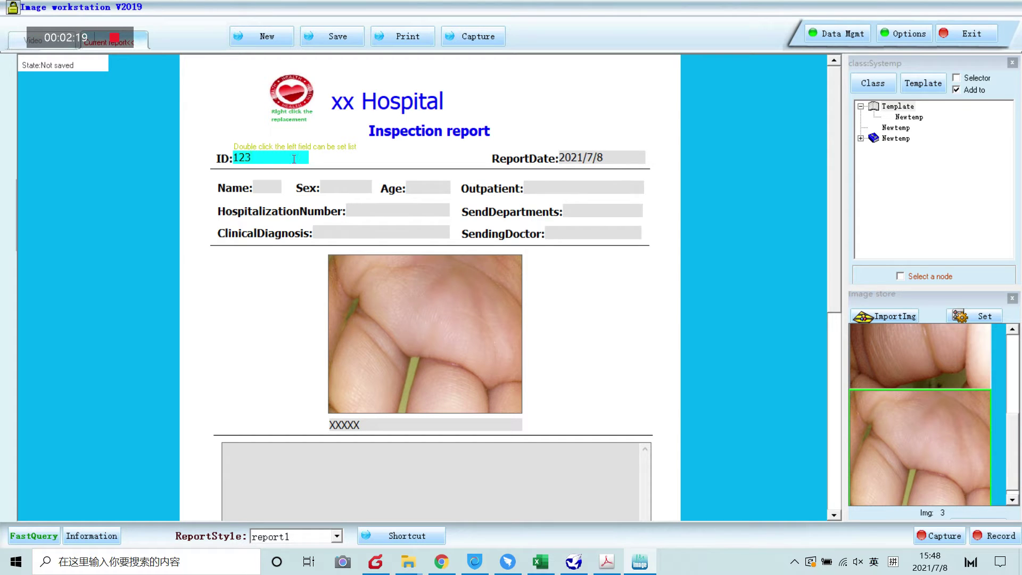
{"action": "left_click", "coordinate": [276, 189]}
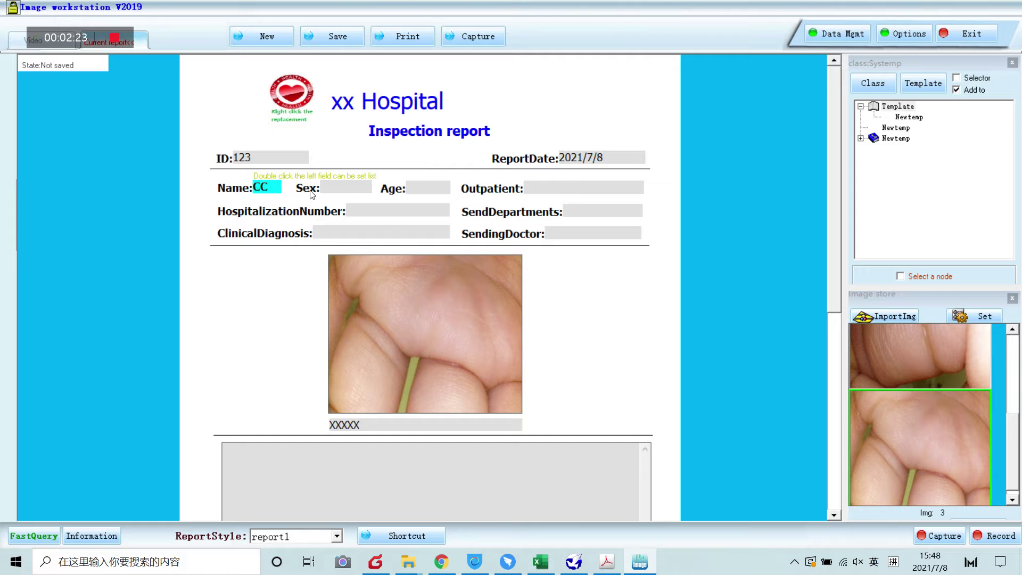
{"action": "left_click", "coordinate": [334, 189]}
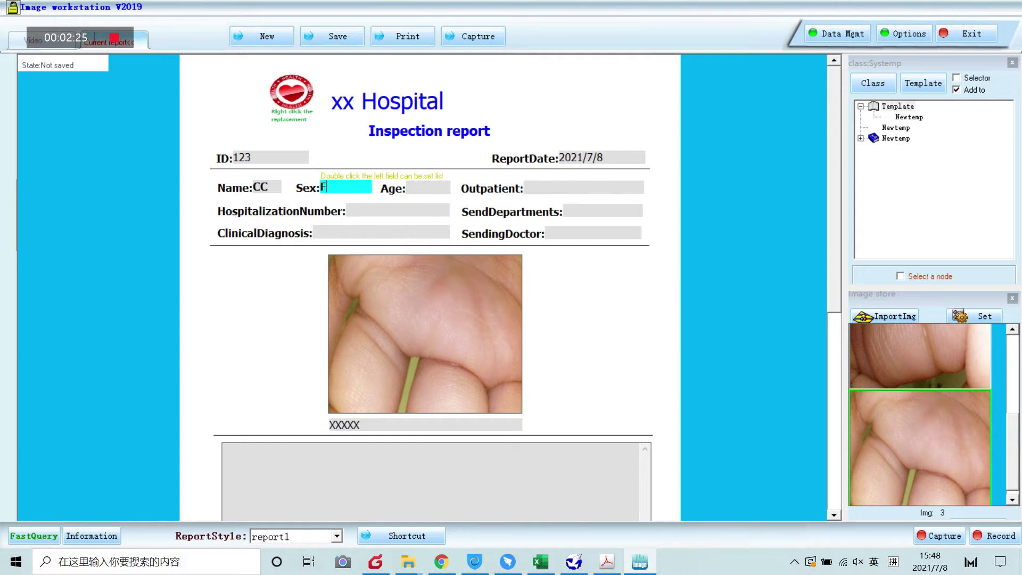
{"action": "left_click", "coordinate": [415, 190]}
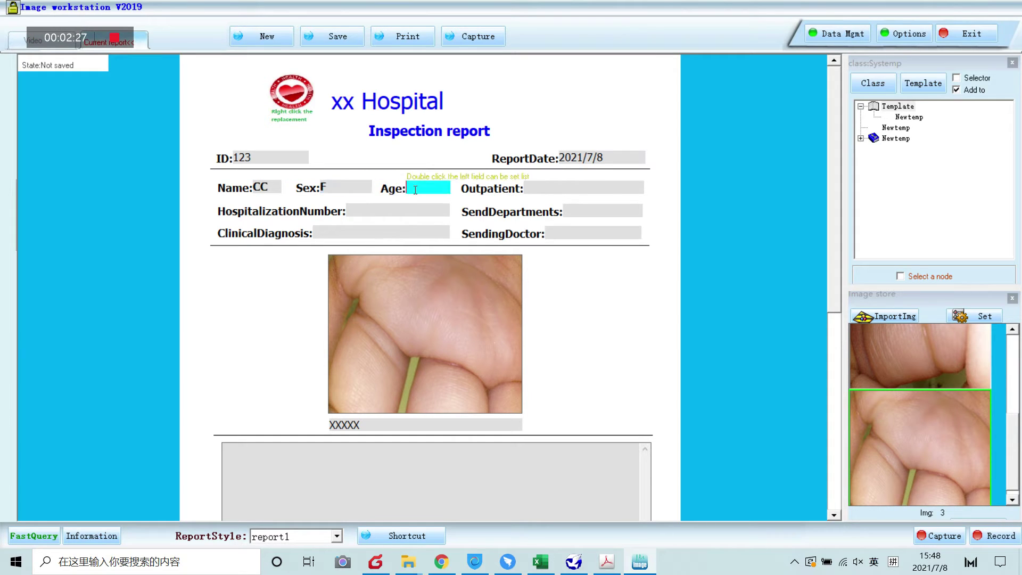
- Set Outpatient to N and SendDepartments to ENT, and fill in the sending doctor's name and the hospitalization number
{"action": "left_click", "coordinate": [540, 189]}
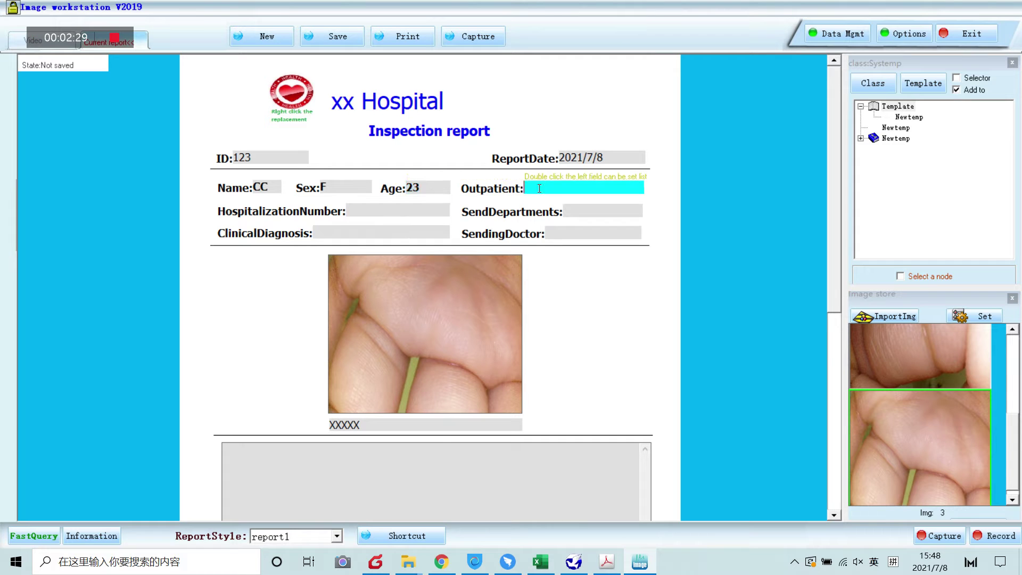
{"action": "type", "text": "N"}
{"action": "left_click", "coordinate": [585, 211]}
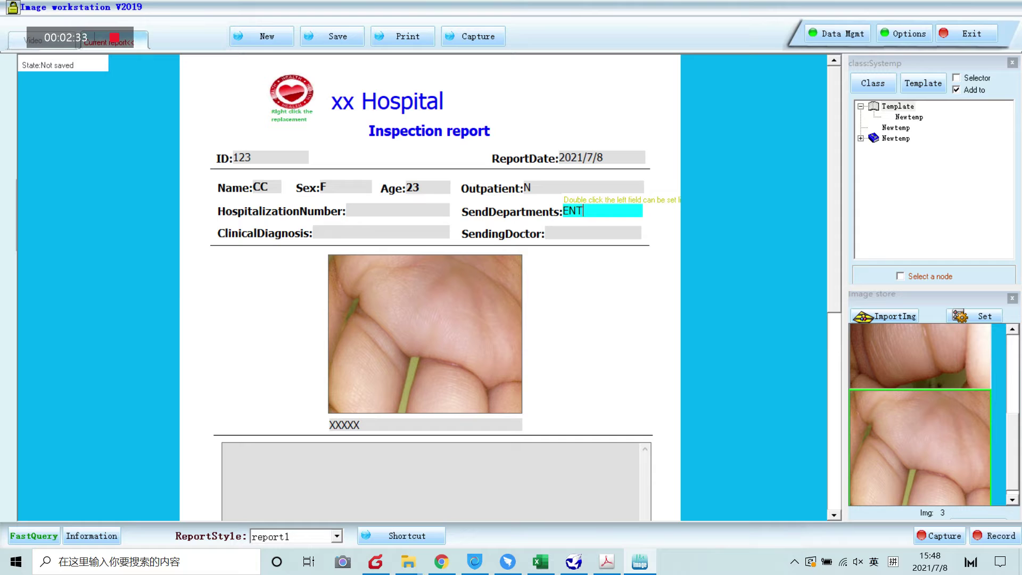
{"action": "left_click", "coordinate": [584, 234]}
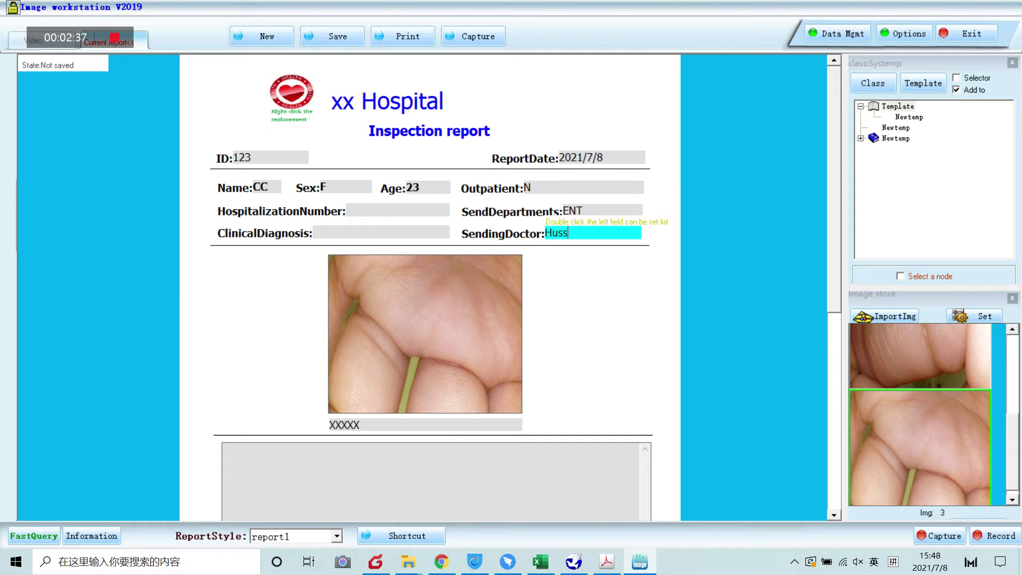
{"action": "left_click", "coordinate": [435, 210]}
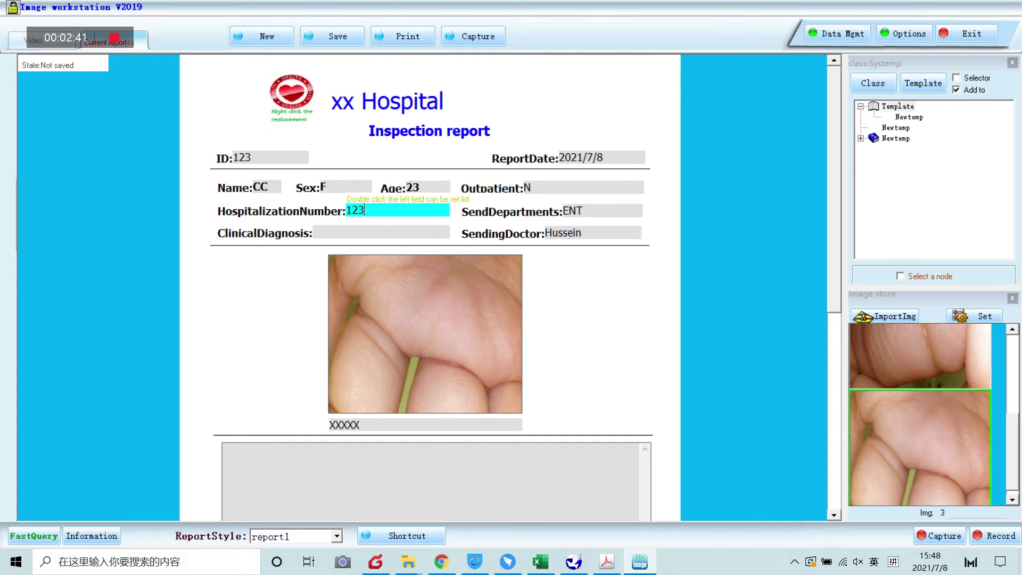
- Enter the description "The patient has ......." and the report doctor's name, and save the report
{"action": "scroll", "coordinate": [387, 338], "scroll_direction": "down", "scroll_amount": 4}
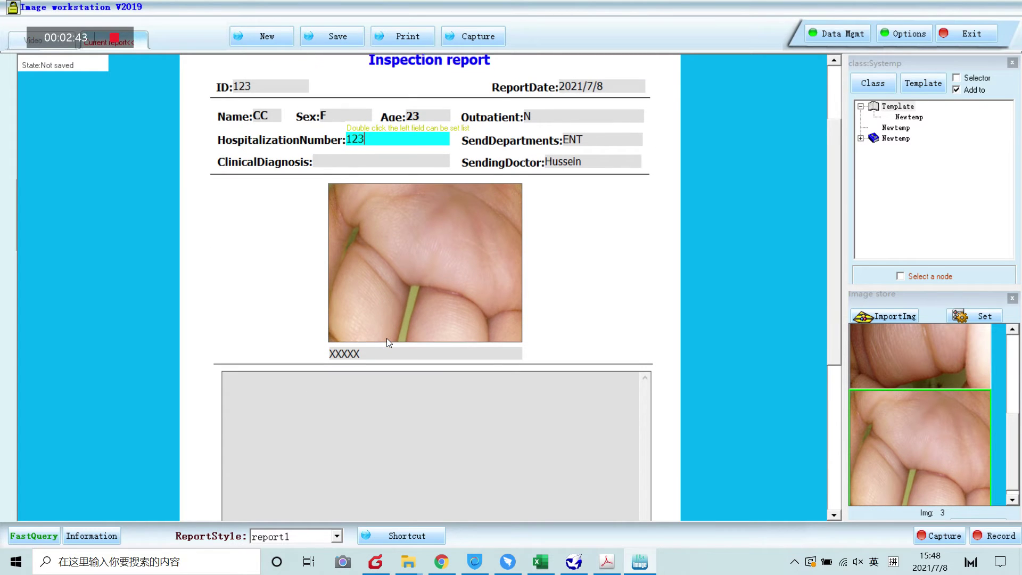
{"action": "left_click", "coordinate": [356, 381]}
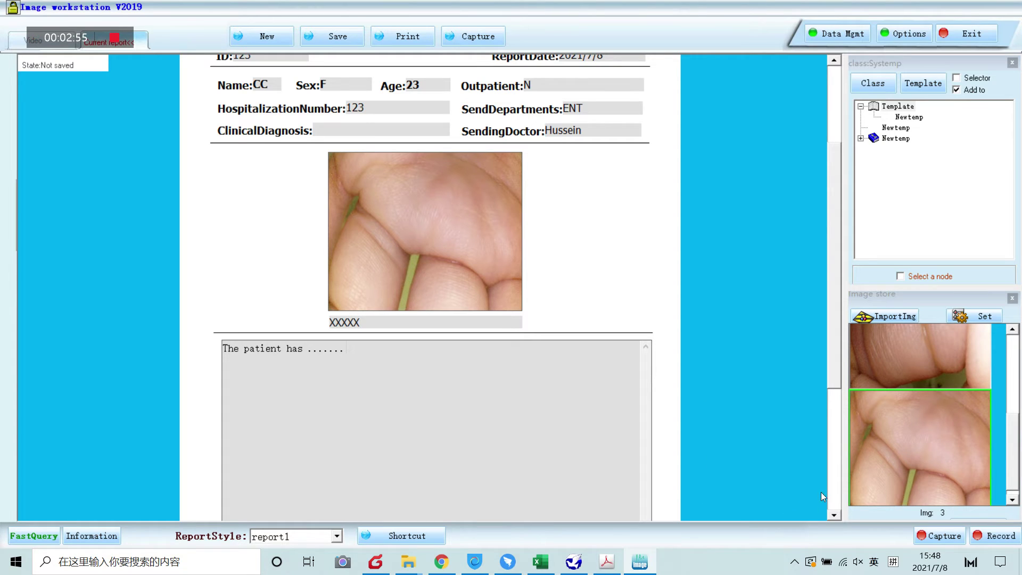
{"action": "scroll", "coordinate": [840, 487], "scroll_direction": "down", "scroll_amount": 3}
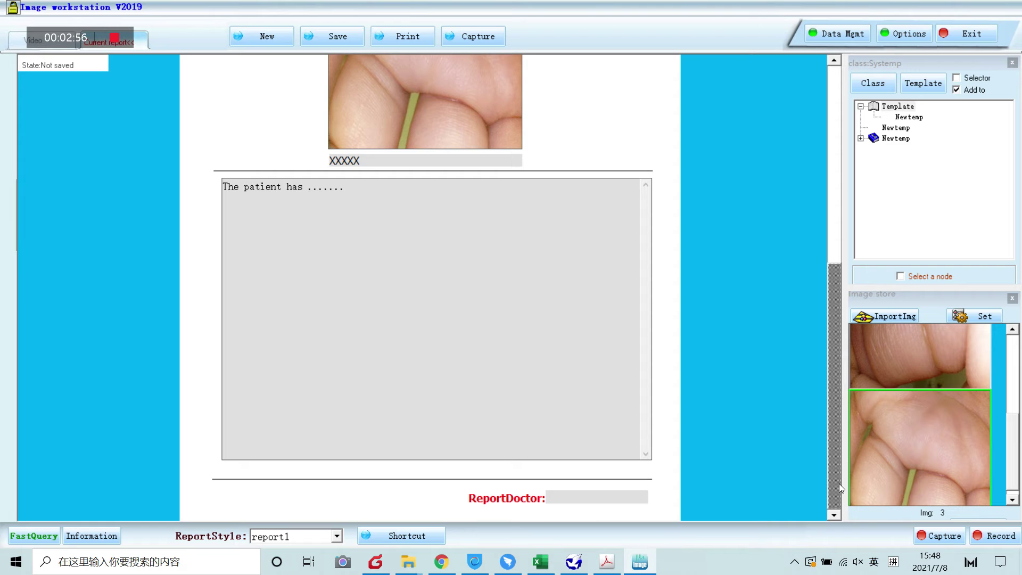
{"action": "left_click", "coordinate": [558, 498]}
{"action": "type", "text": "Joy"}
{"action": "left_click_drag", "start_coordinate": [837, 273], "coordinate": [835, 47]}
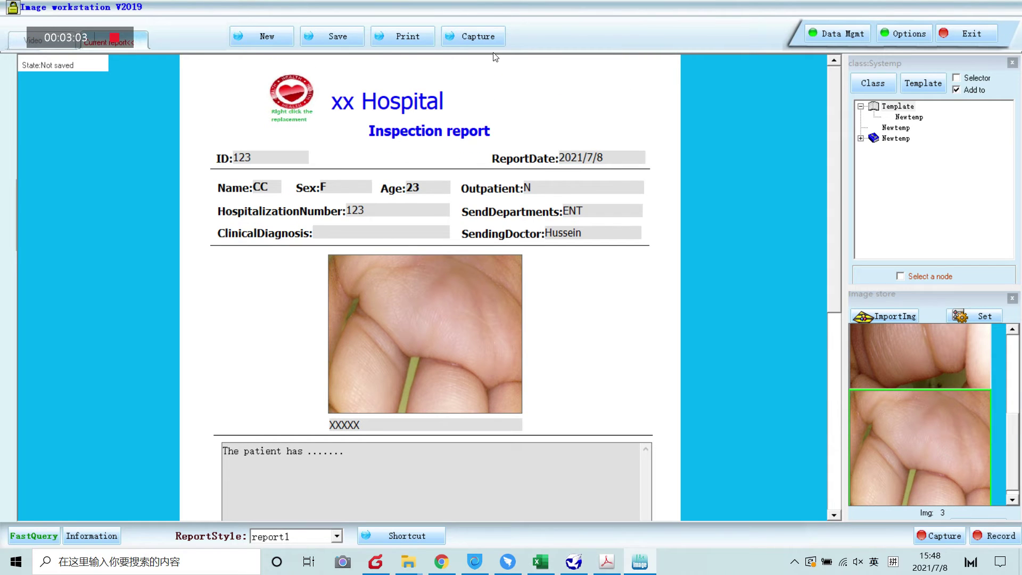
{"action": "left_click", "coordinate": [335, 36]}
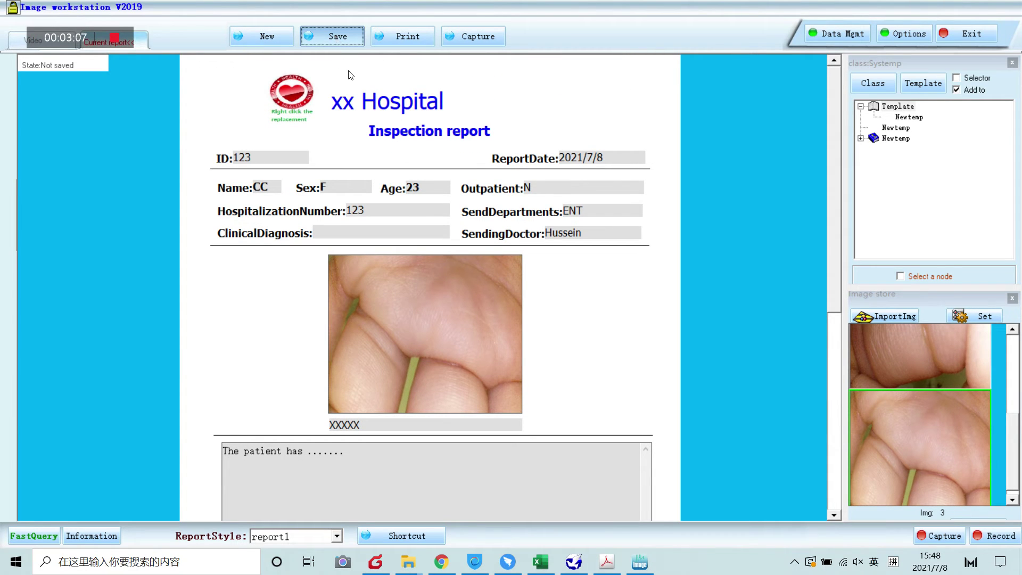
- Open the medical records management and check the images and video stored with each of the two patient records
{"action": "left_click", "coordinate": [826, 36]}
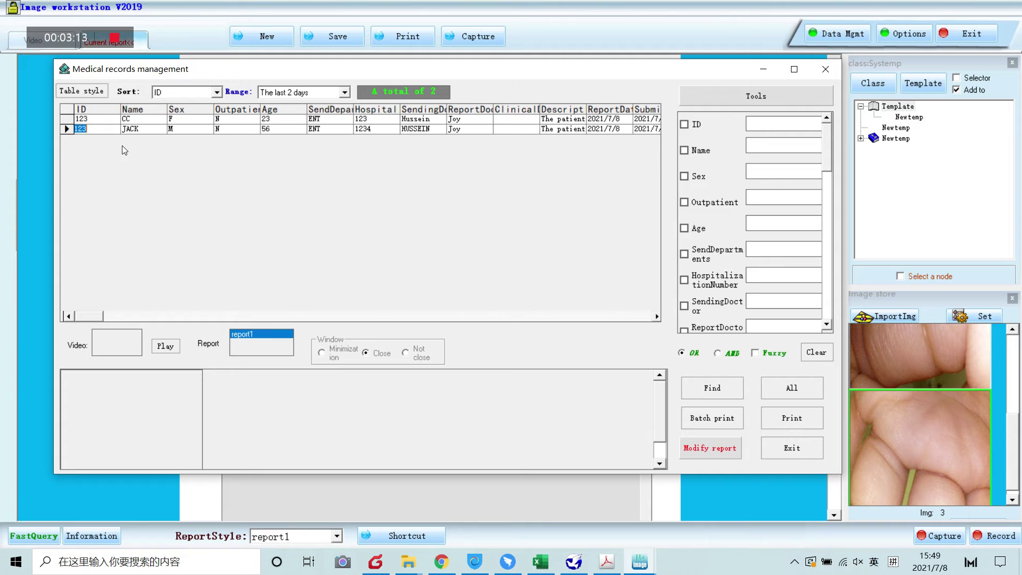
{"action": "left_click", "coordinate": [96, 120]}
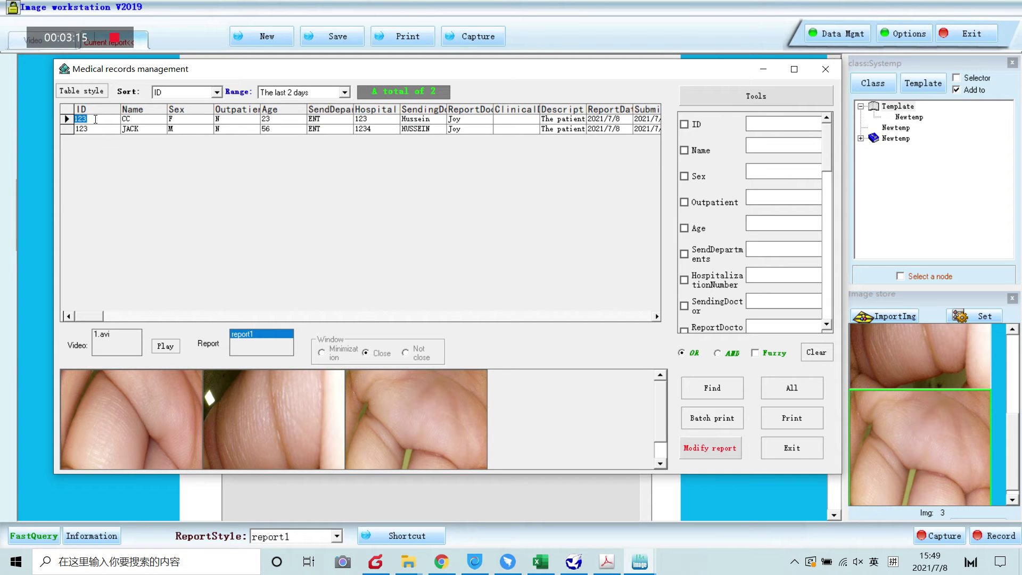
{"action": "left_click", "coordinate": [100, 130]}
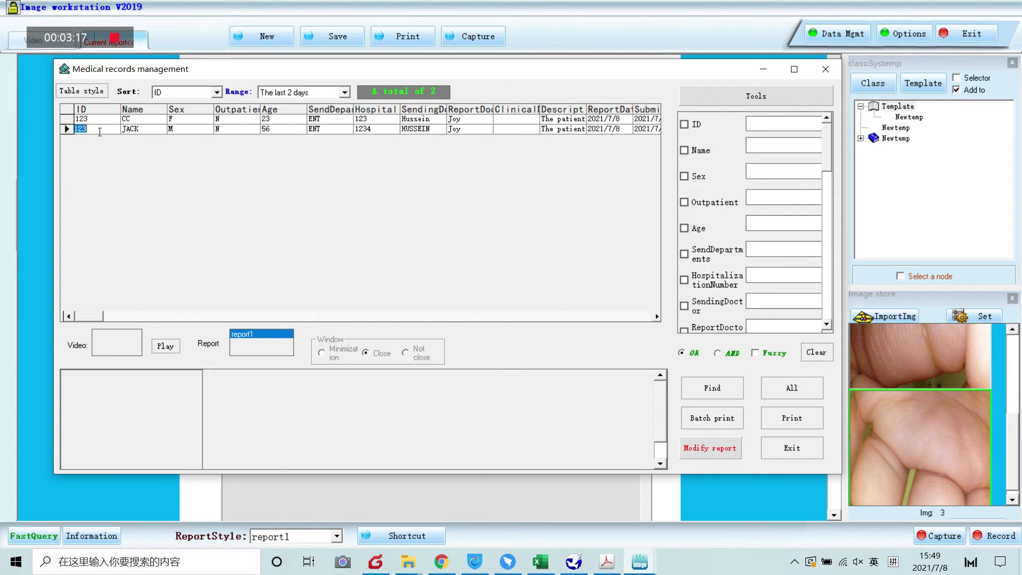
{"action": "left_click", "coordinate": [98, 119]}
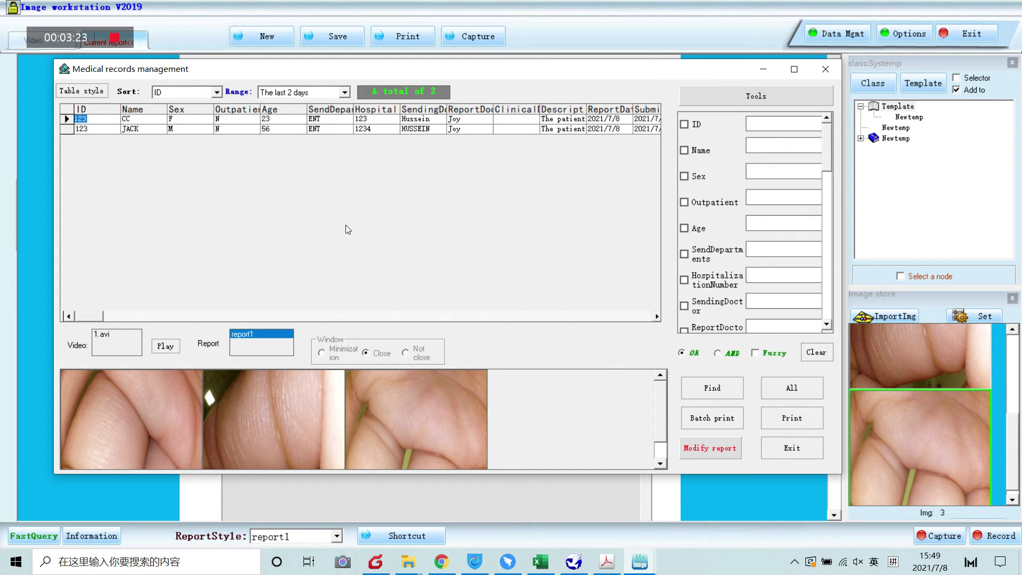
- Open the report of the 56-year-old male patient from the medical records for modification
{"action": "left_click", "coordinate": [714, 447]}
{"action": "left_click_drag", "start_coordinate": [175, 70], "coordinate": [562, 69]}
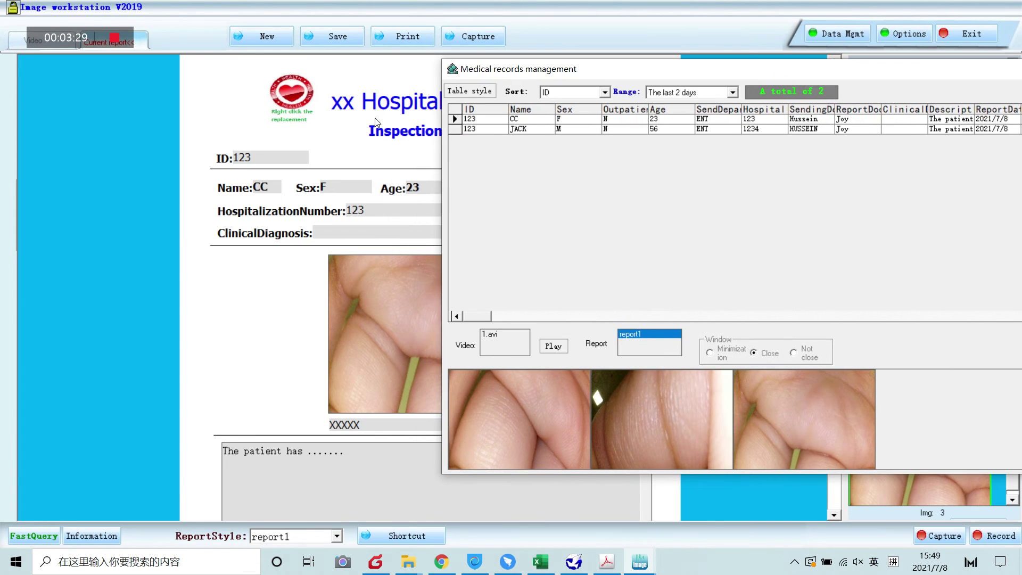
{"action": "left_click", "coordinate": [456, 128]}
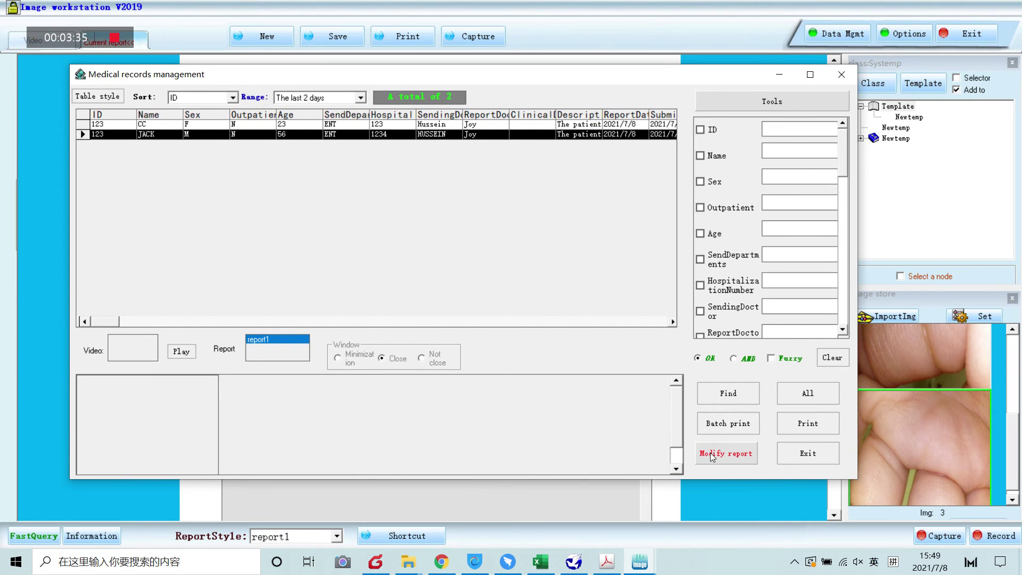
{"action": "left_click", "coordinate": [742, 458]}
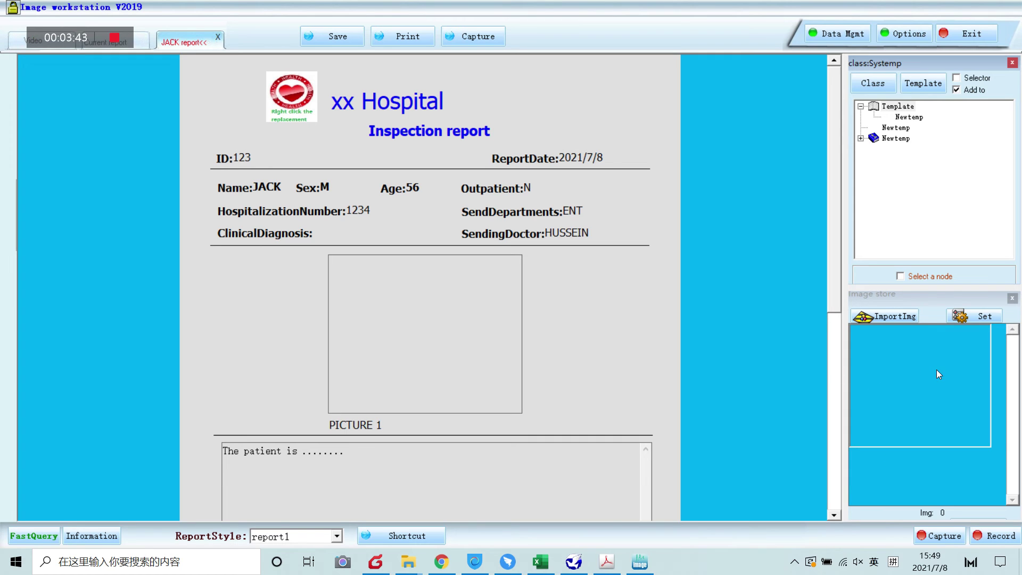
- Import the image "picture 1" from the desktop into this report's image store
{"action": "left_click", "coordinate": [947, 355]}
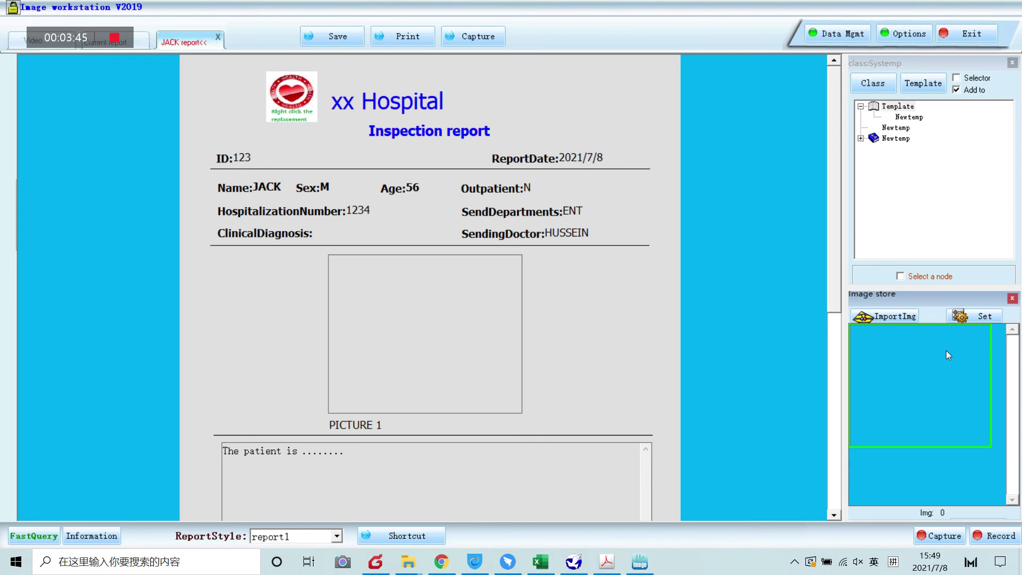
{"action": "left_click", "coordinate": [966, 318]}
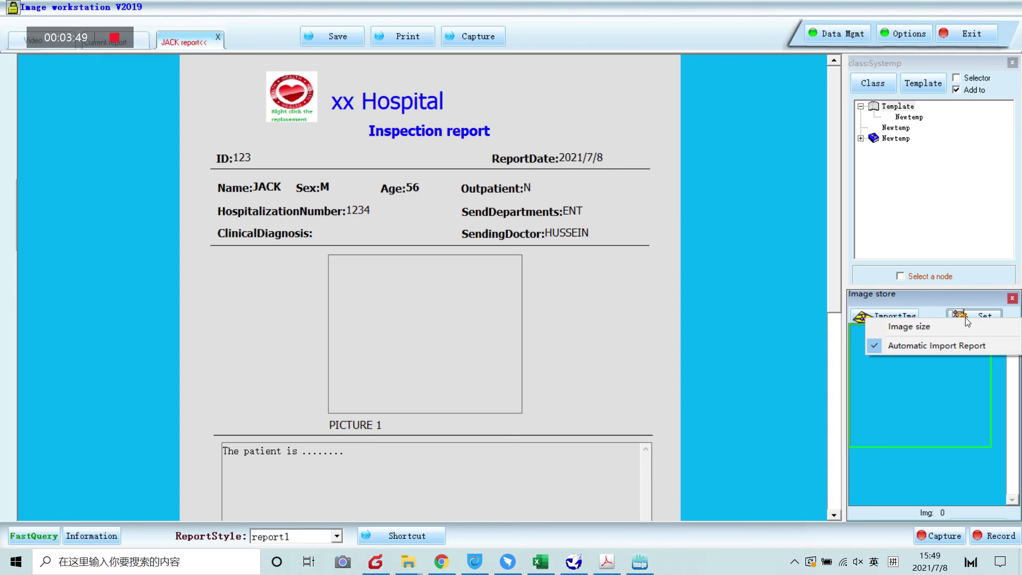
{"action": "left_click", "coordinate": [924, 404]}
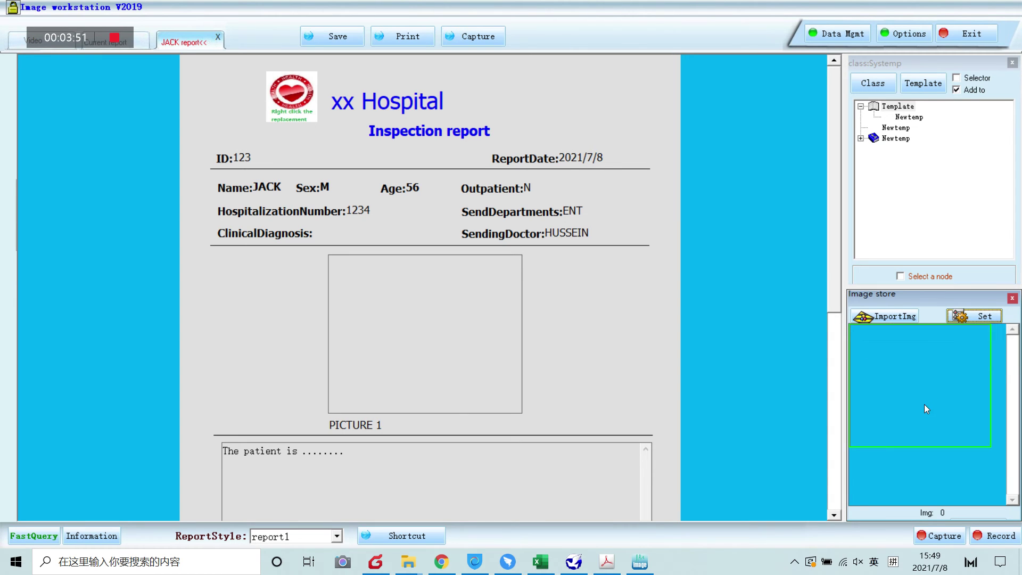
{"action": "left_click", "coordinate": [902, 316]}
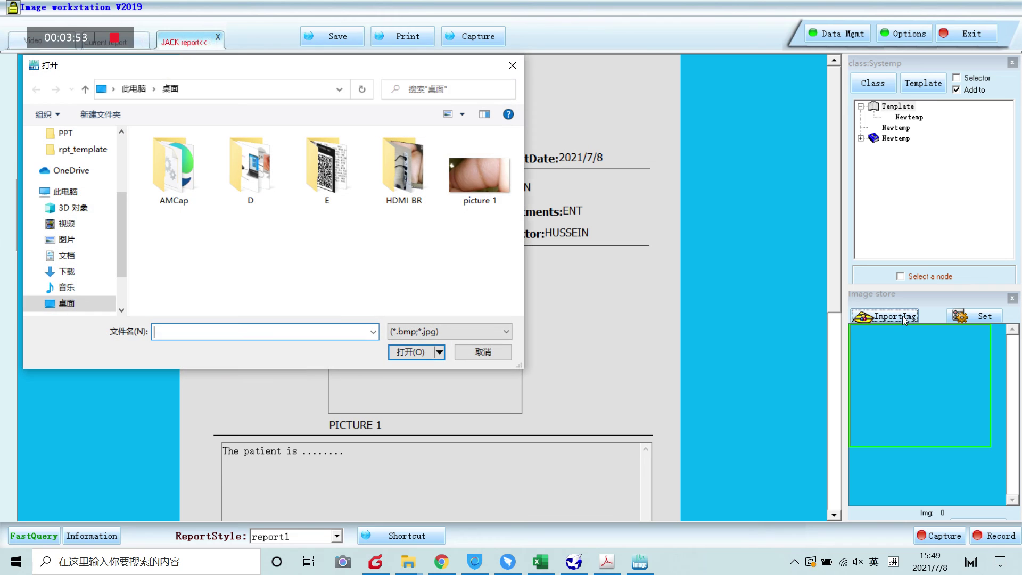
{"action": "left_click", "coordinate": [474, 188]}
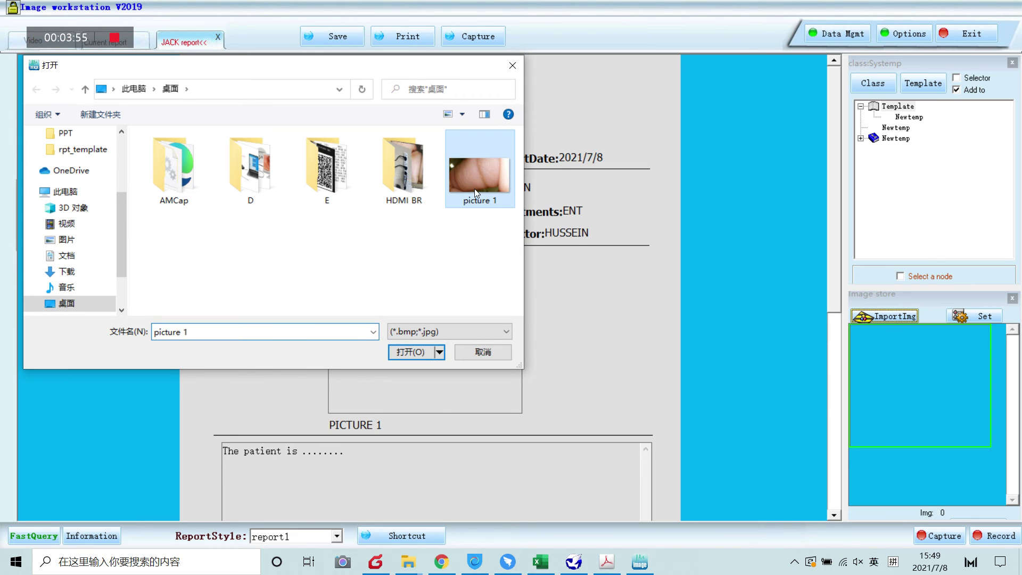
{"action": "left_click", "coordinate": [417, 352]}
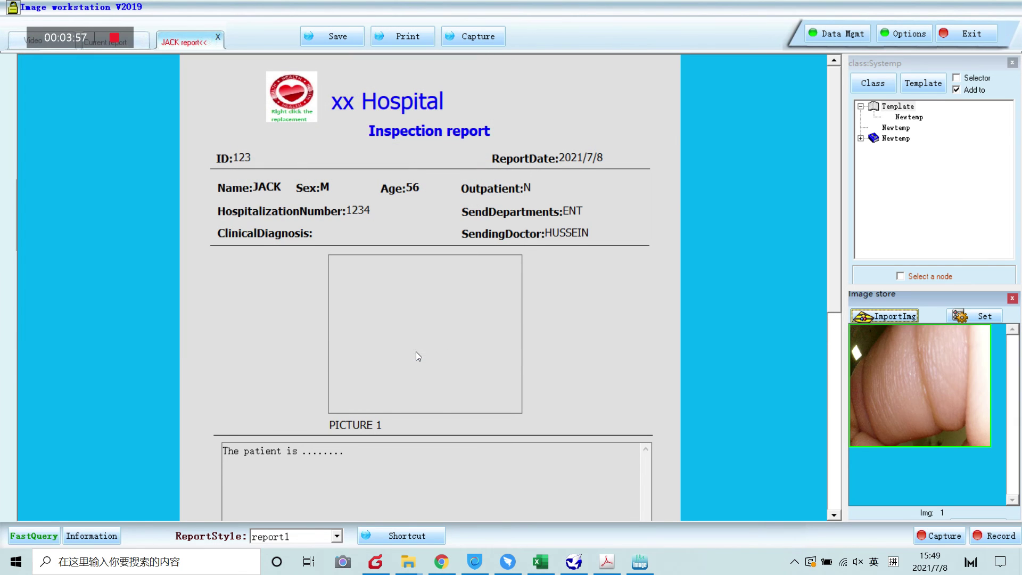
- View the imported image enlarged, and place it in the report's empty picture frame above the caption PICTURE 1
{"action": "double_click", "coordinate": [912, 376]}
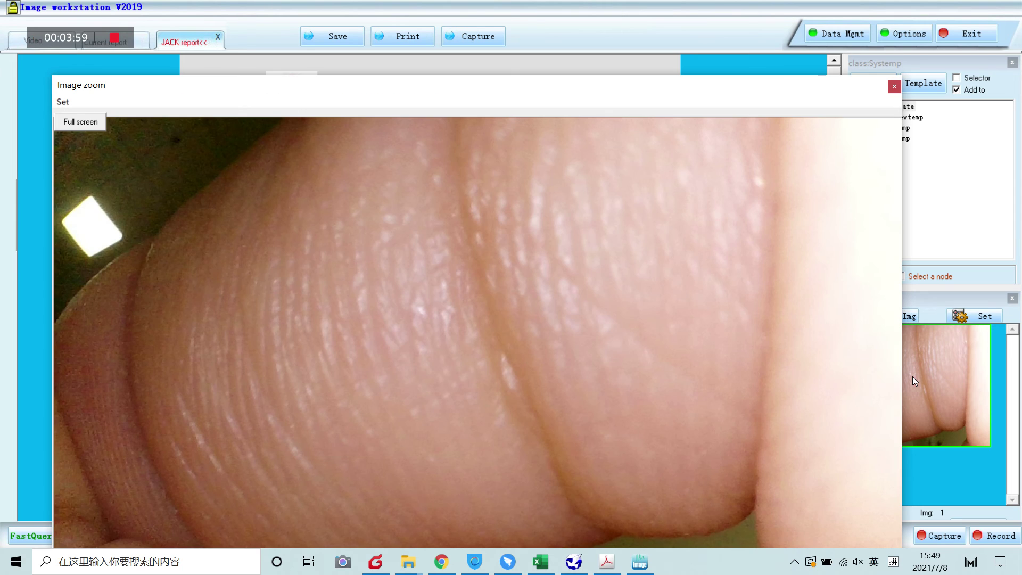
{"action": "left_click", "coordinate": [896, 88]}
{"action": "scroll", "coordinate": [841, 385], "scroll_direction": "down", "scroll_amount": 5}
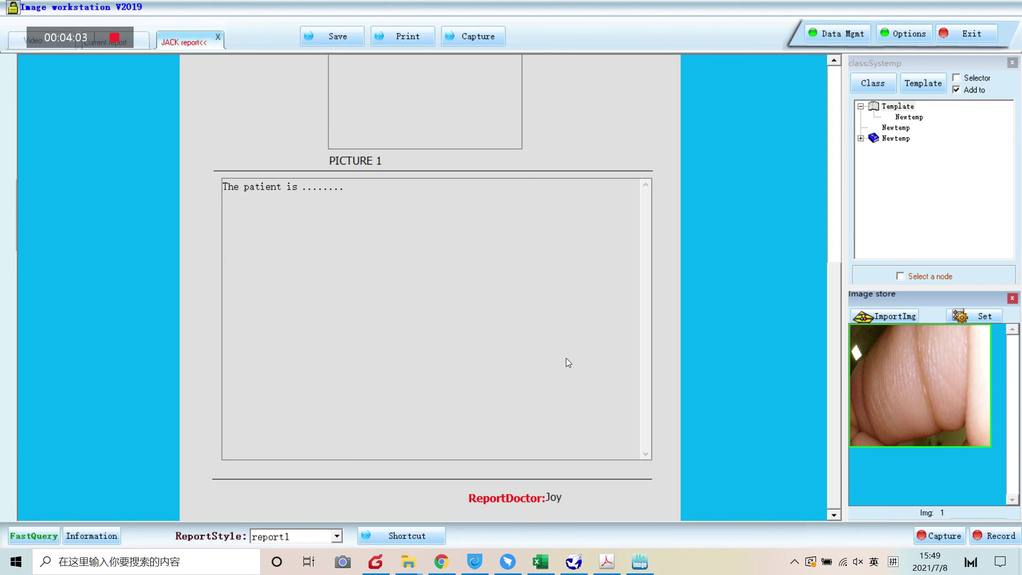
{"action": "scroll", "coordinate": [655, 357], "scroll_direction": "up", "scroll_amount": 5}
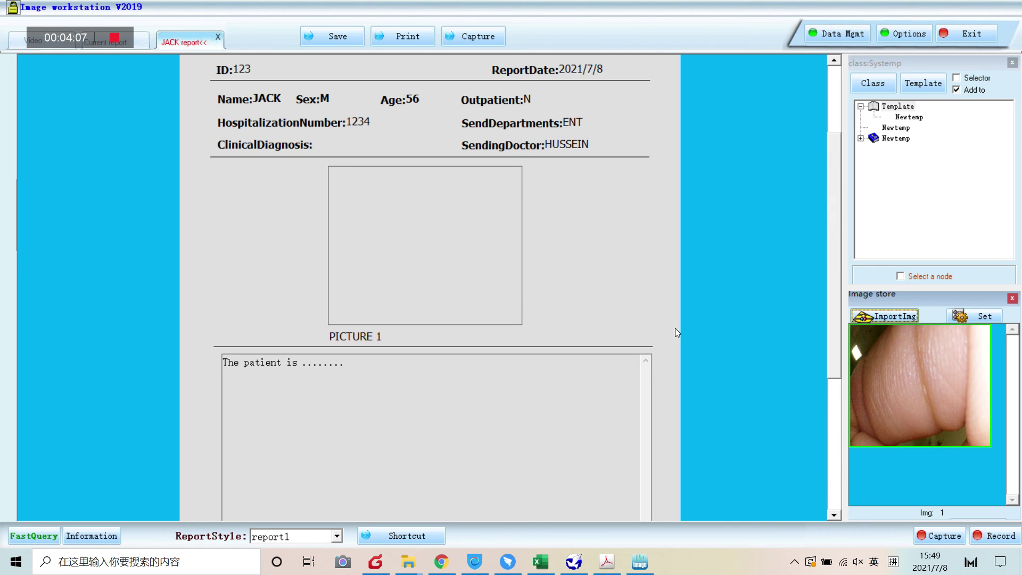
{"action": "left_click", "coordinate": [507, 285]}
{"action": "scroll", "coordinate": [583, 292], "scroll_direction": "up", "scroll_amount": 2}
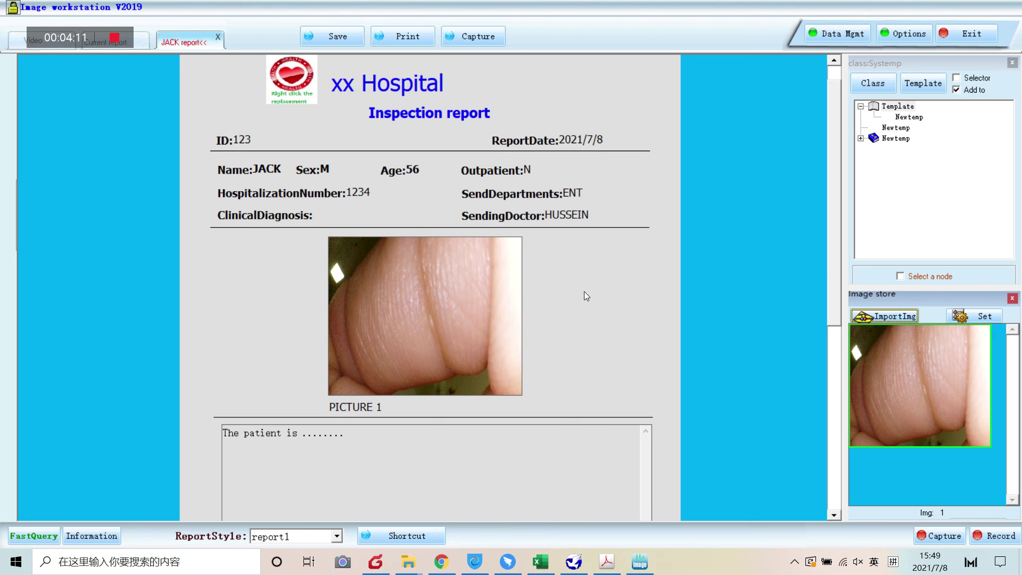
- Review and save the modified report of the male patient, and close it
{"action": "scroll", "coordinate": [584, 293], "scroll_direction": "down", "scroll_amount": 4}
{"action": "scroll", "coordinate": [583, 293], "scroll_direction": "up", "scroll_amount": 4}
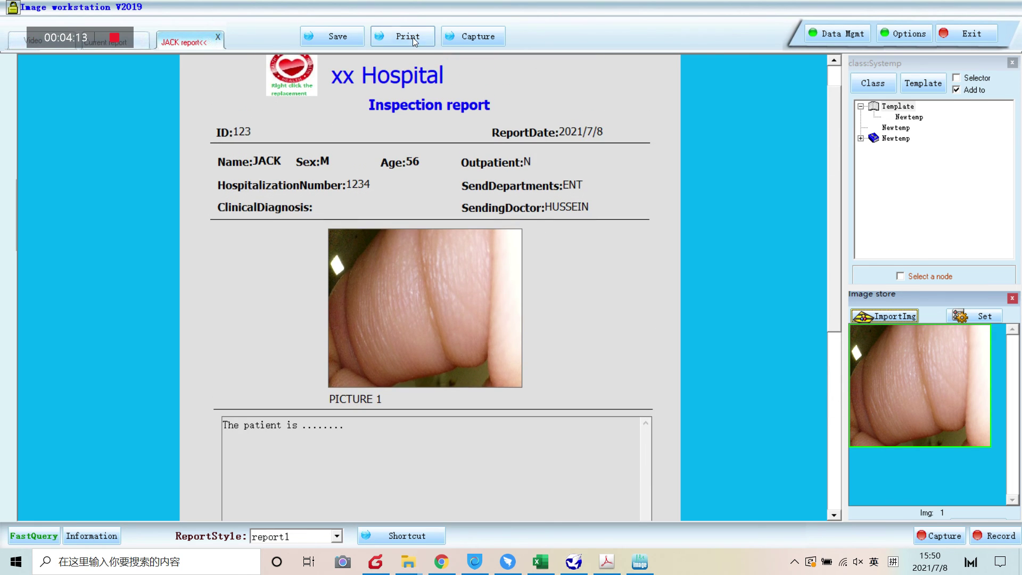
{"action": "left_click", "coordinate": [348, 37]}
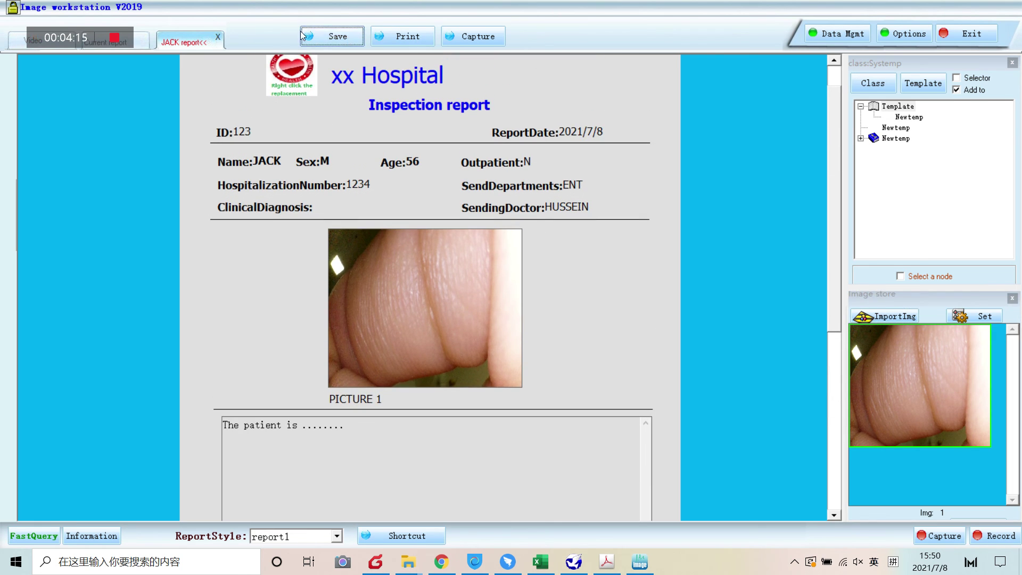
{"action": "left_click", "coordinate": [219, 37]}
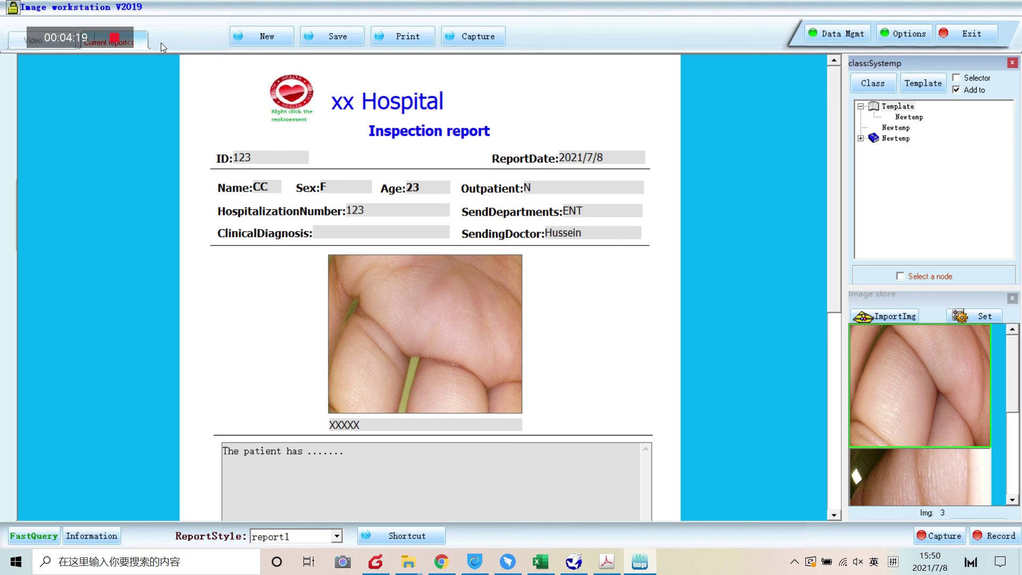
- Return to the live video view and exit the program
{"action": "left_click", "coordinate": [20, 40]}
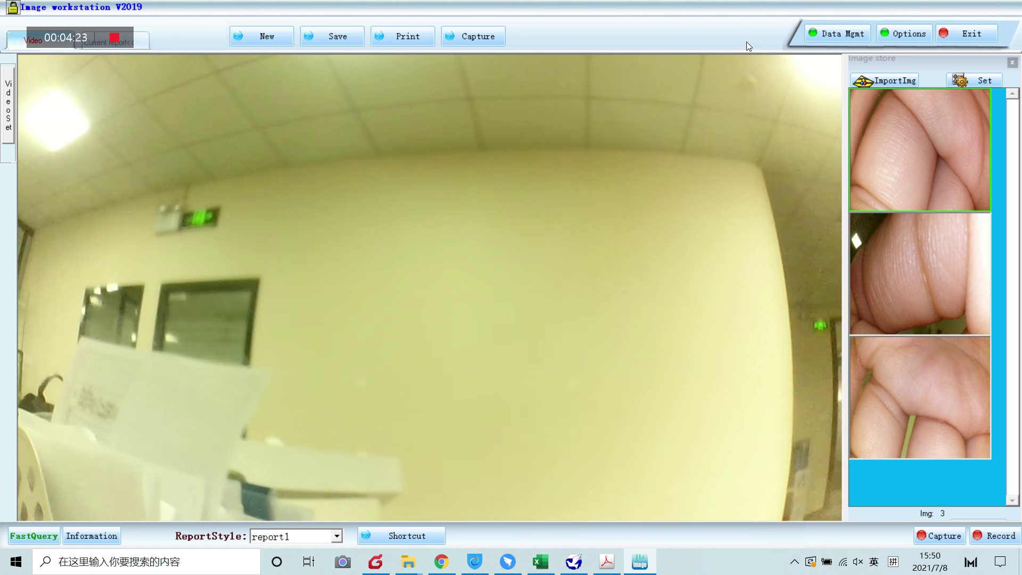
{"action": "left_click", "coordinate": [954, 36]}
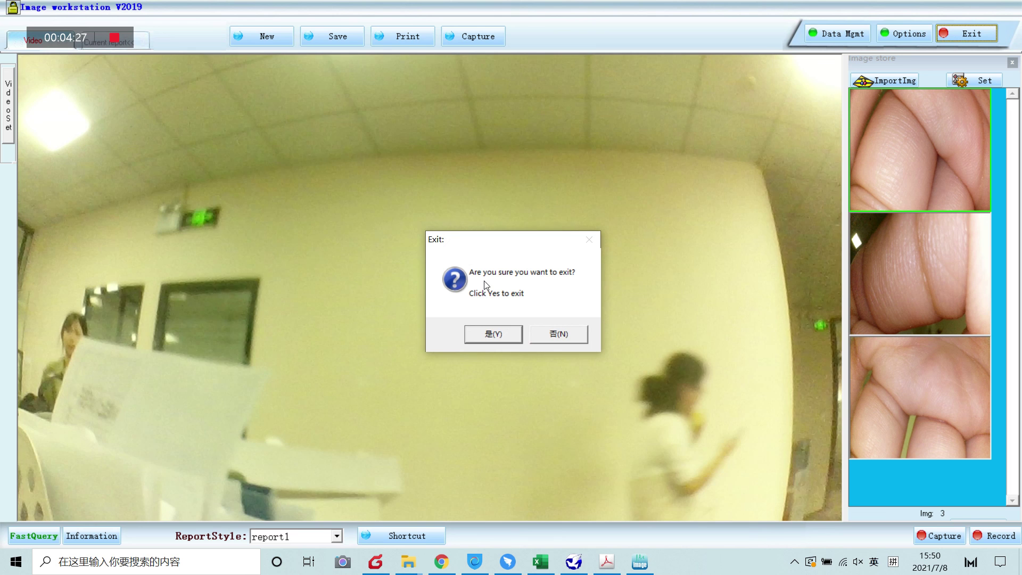
{"action": "left_click", "coordinate": [498, 336]}
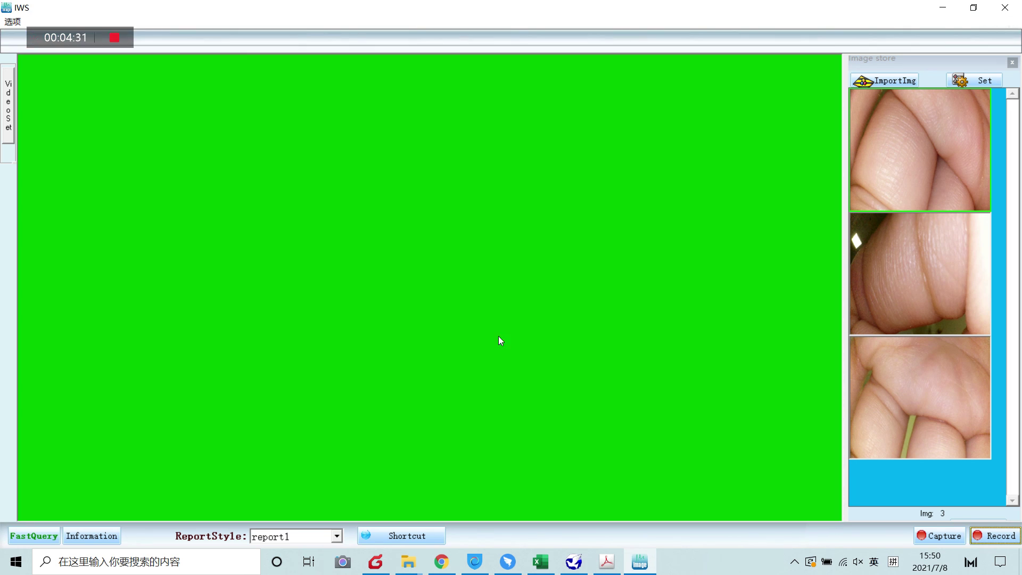